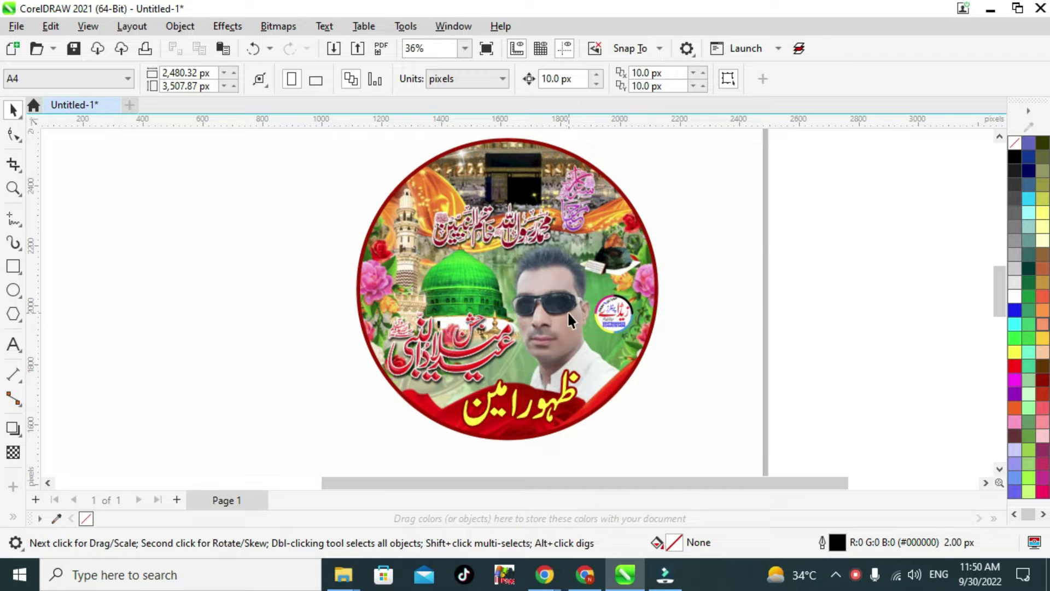
- Zoom out to show the empty ellipse frame and the loose bitmaps around the page
scroll(549, 265, up, 1)
scroll(549, 265, down, 1)
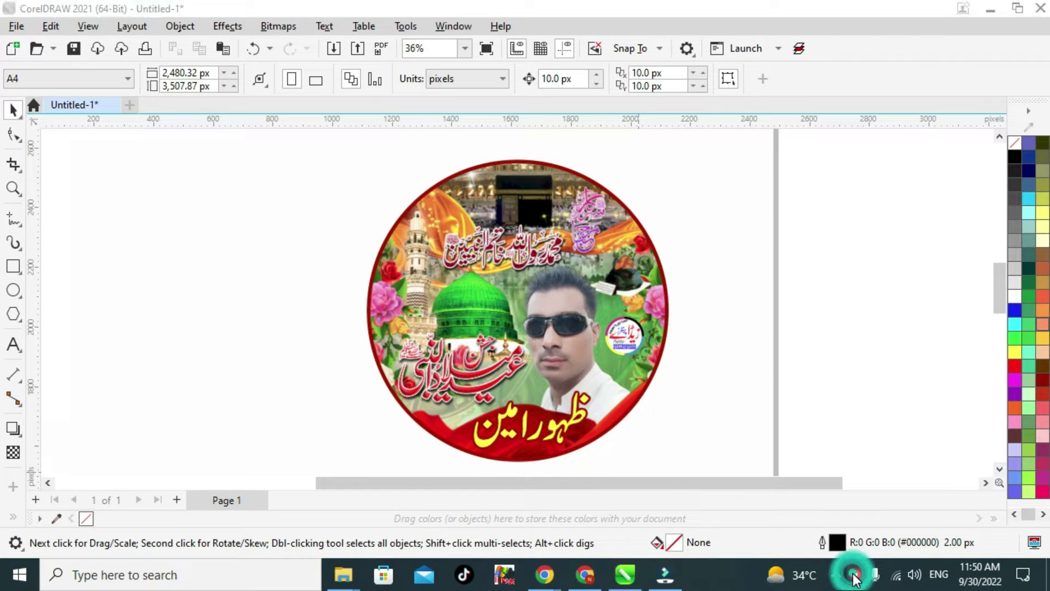
right_click(855, 575)
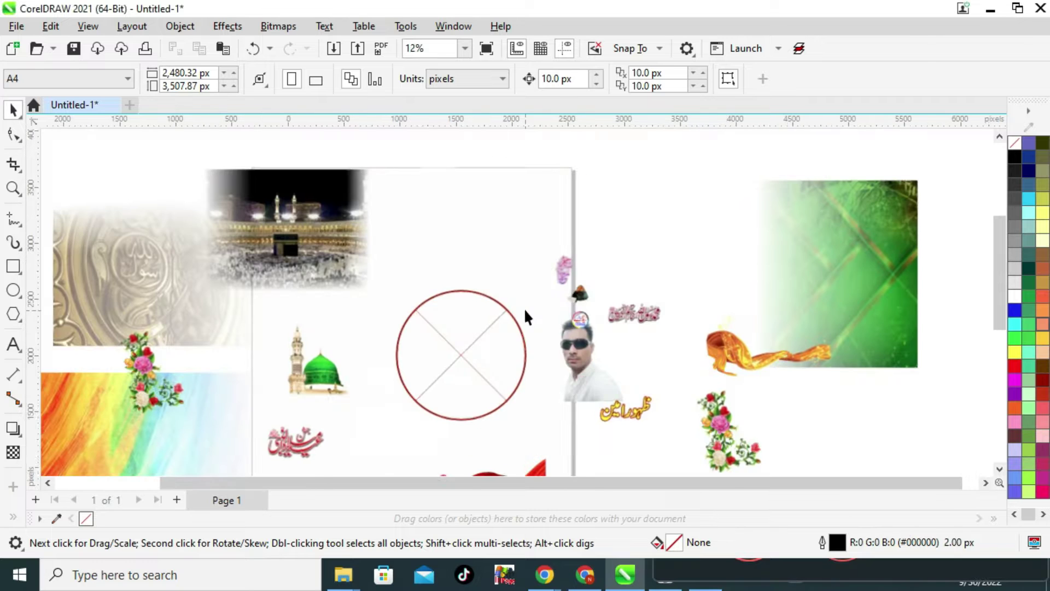
- Move the green image over the circle and drop the orange-green image inside the circle frame
scroll(718, 302, up, 2)
drag(730, 295, 431, 334)
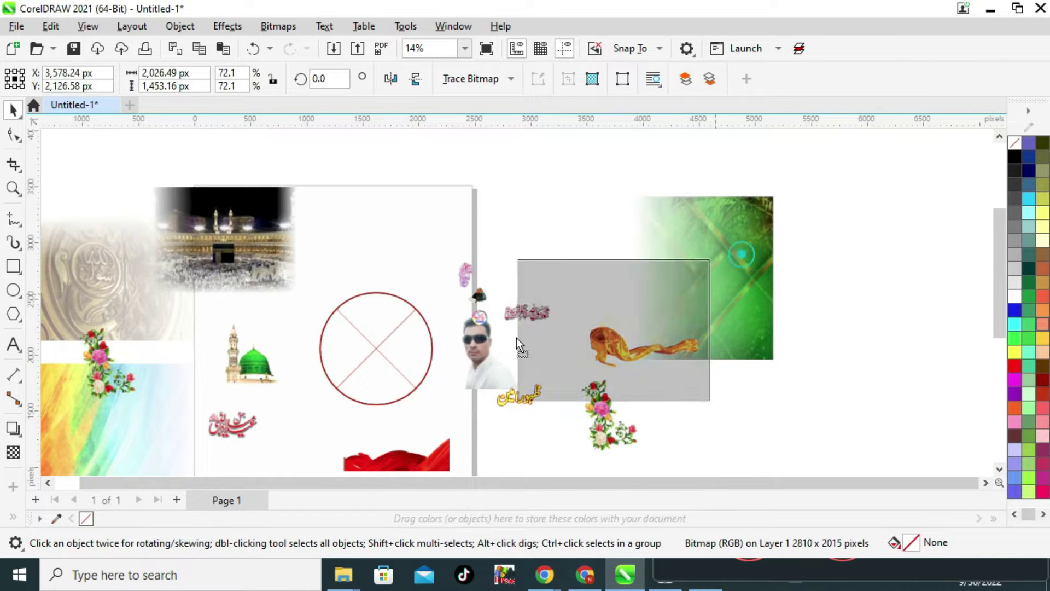
scroll(418, 374, up, 1)
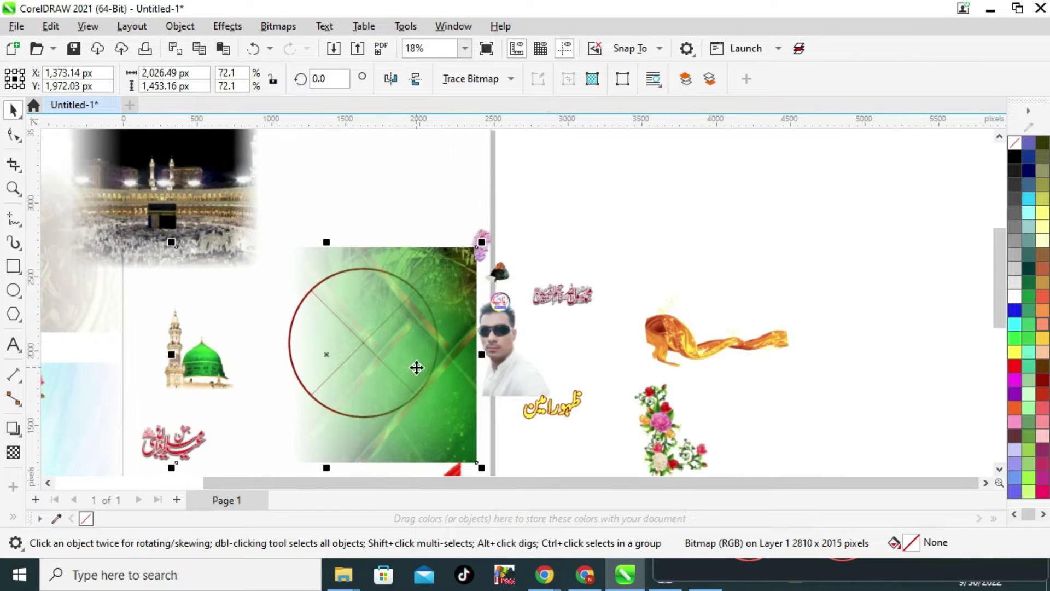
scroll(424, 386, up, 1)
scroll(434, 403, up, 1)
scroll(634, 353, down, 1)
scroll(648, 318, down, 2)
mouse_move(225, 398)
mouse_down()
mouse_move(528, 359)
mouse_move(491, 326)
mouse_up()
- Attempt PowerClip Inside for the green background image, dismissing the invalid-target warning
scroll(495, 348, up, 2)
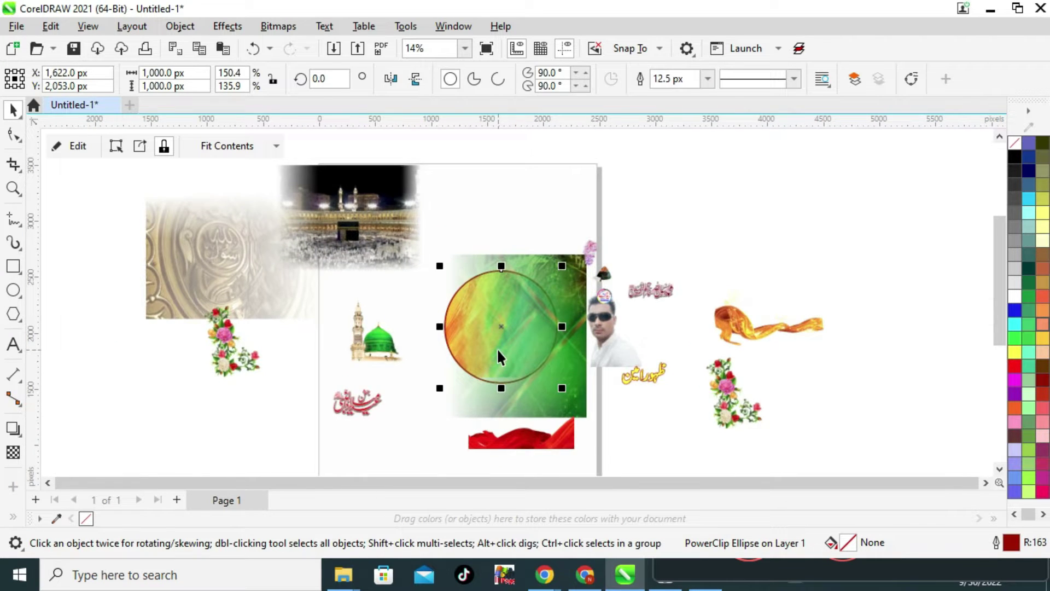
scroll(496, 348, up, 1)
scroll(547, 359, up, 1)
click(598, 375)
right_click(591, 347)
click(630, 315)
click(493, 312)
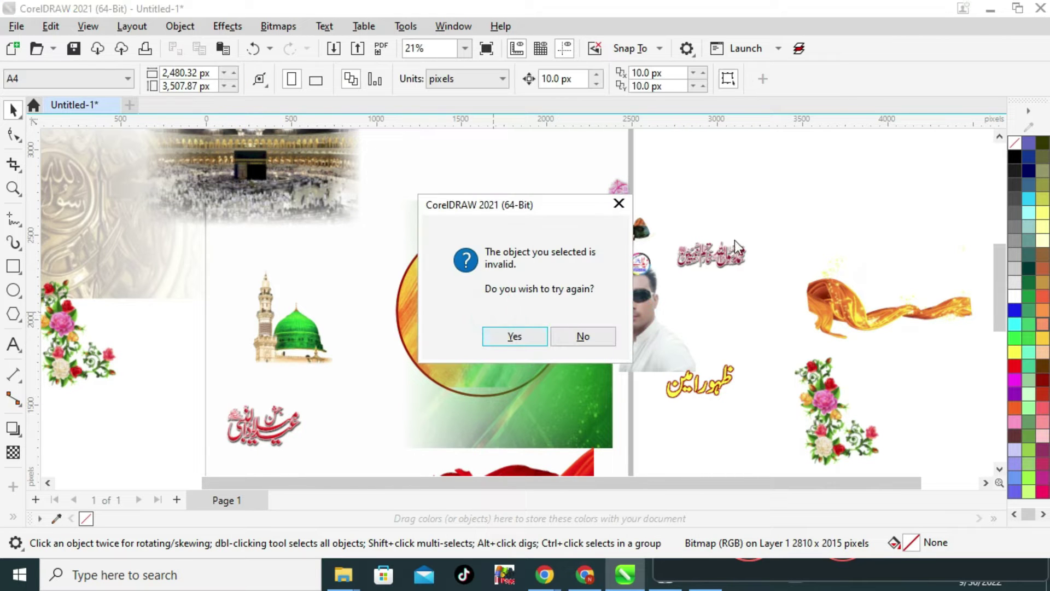
click(496, 337)
click(412, 312)
click(585, 339)
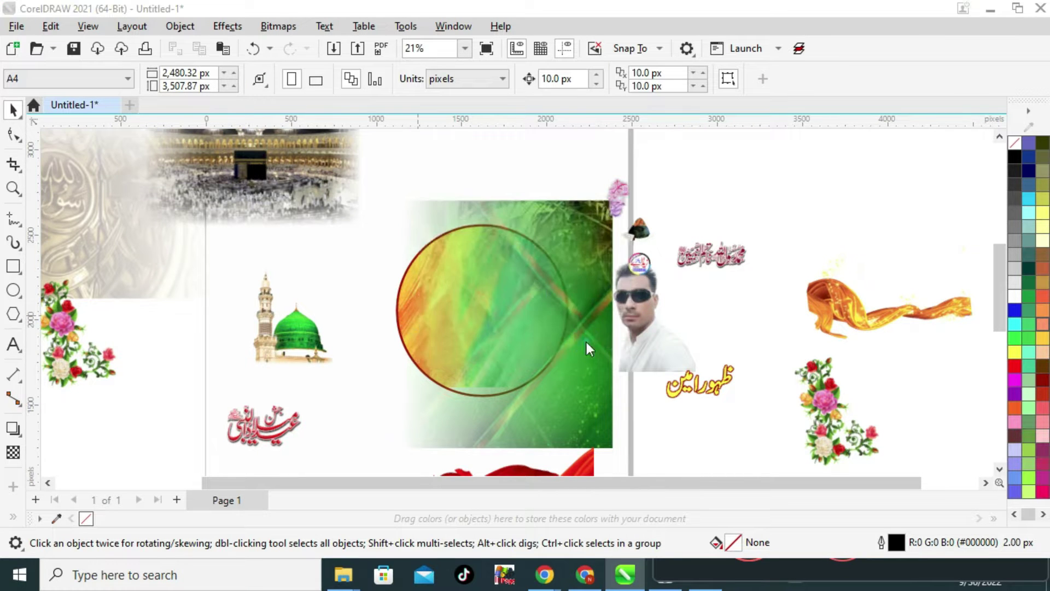
- Reselect the green background image and PowerClip it inside the circle frame
scroll(586, 342, down, 3)
click(552, 329)
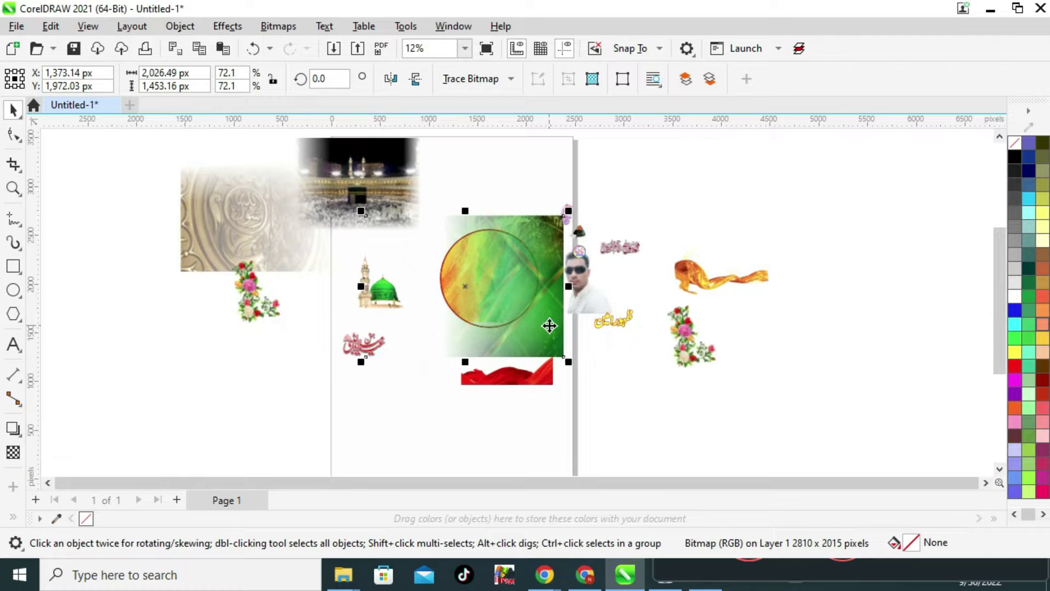
scroll(535, 308, up, 1)
drag(370, 200, 372, 200)
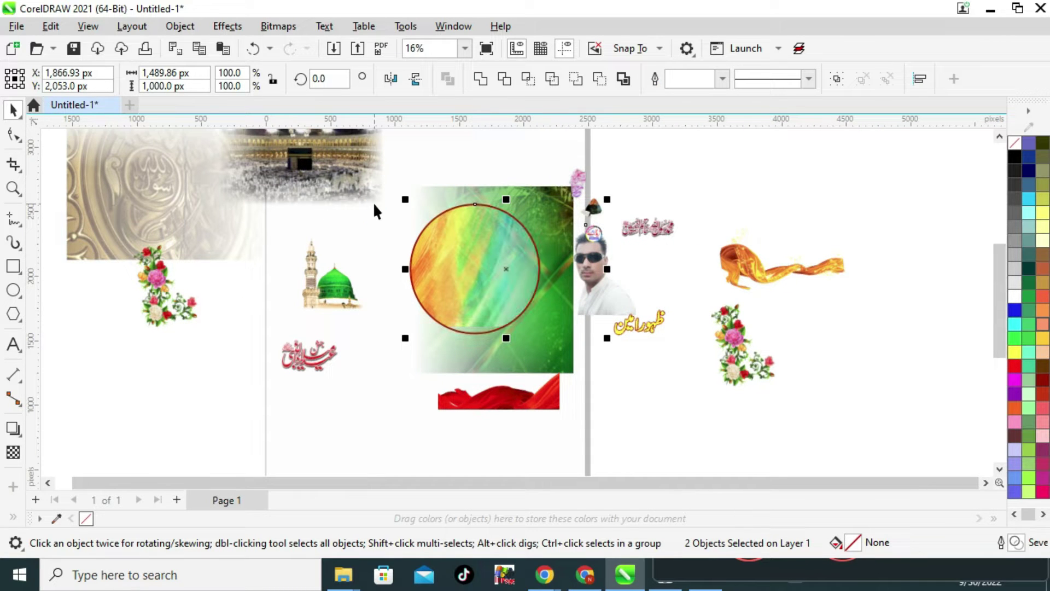
click(571, 367)
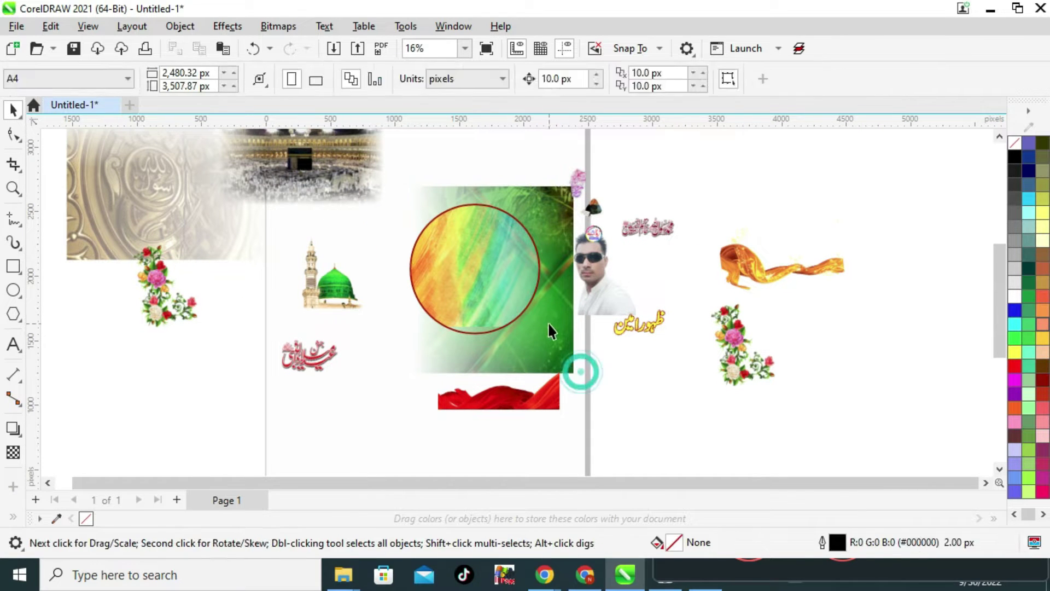
click(478, 267)
right_click(481, 268)
key(Escape)
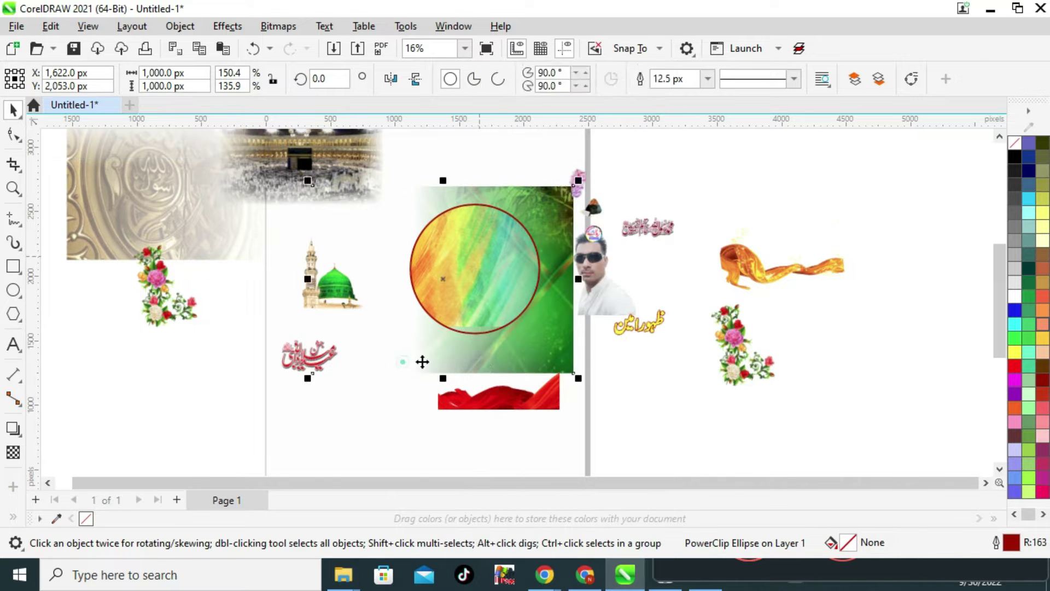
click(483, 356)
right_click(487, 352)
click(517, 304)
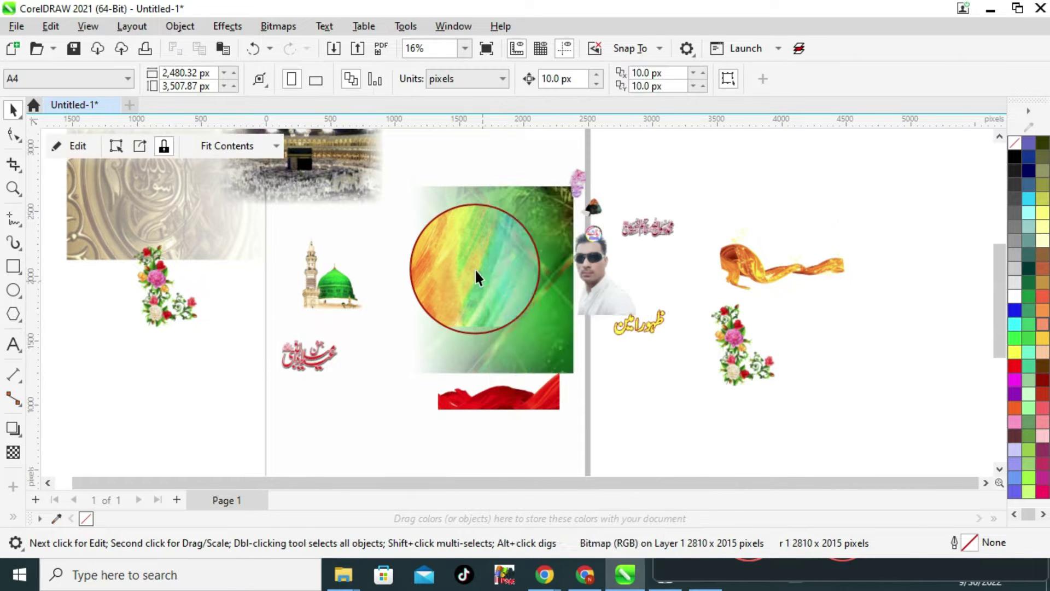
- Enter Edit PowerClip on the circle and select the clipped image
scroll(464, 287, up, 2)
scroll(486, 216, up, 1)
scroll(490, 228, up, 1)
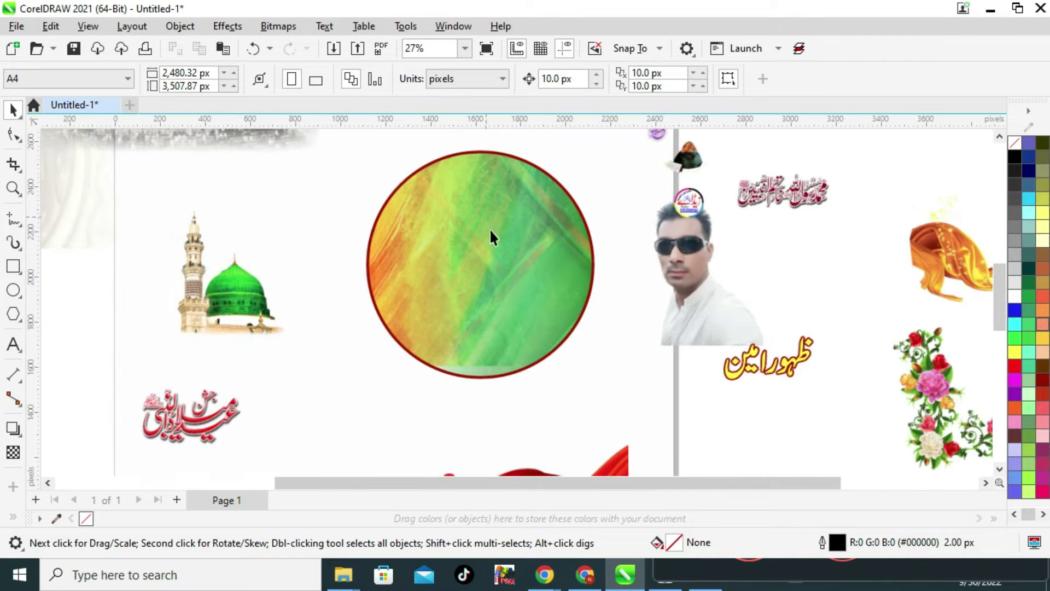
click(494, 306)
right_click(495, 302)
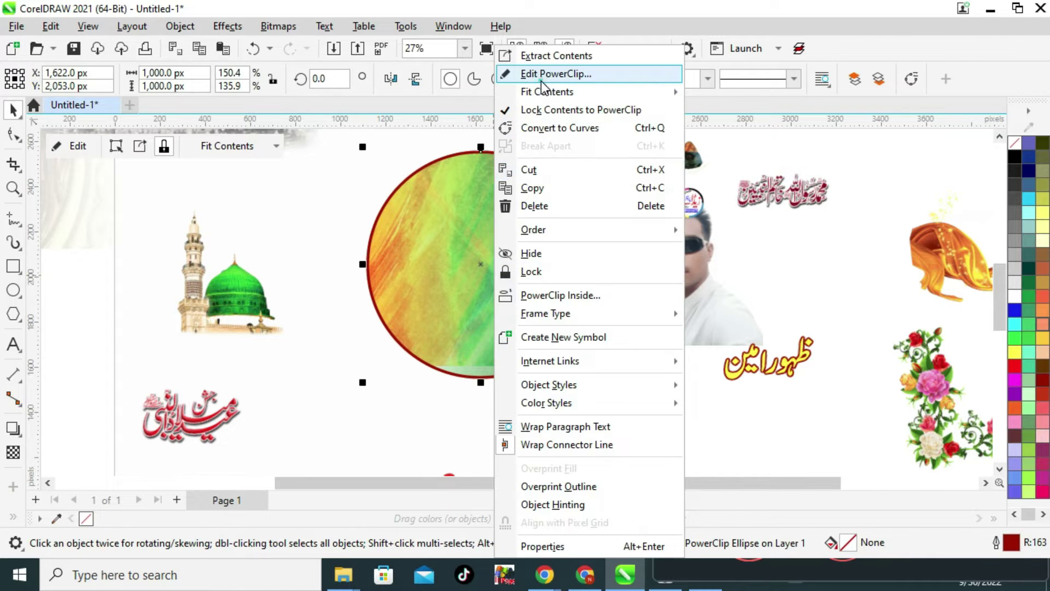
click(552, 73)
click(495, 298)
click(334, 304)
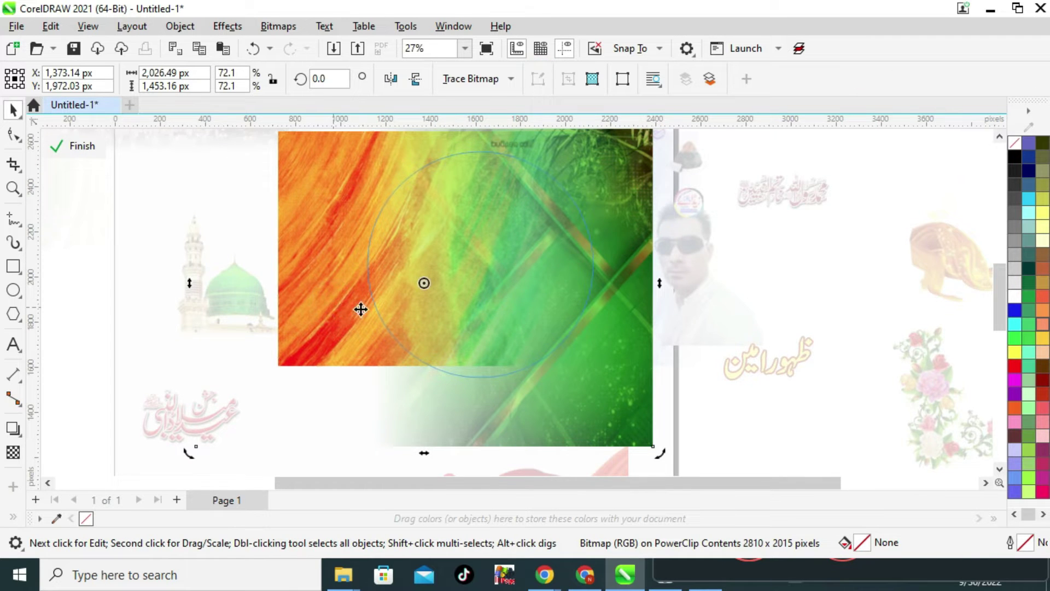
scroll(477, 356, down, 2)
scroll(481, 336, up, 1)
click(371, 235)
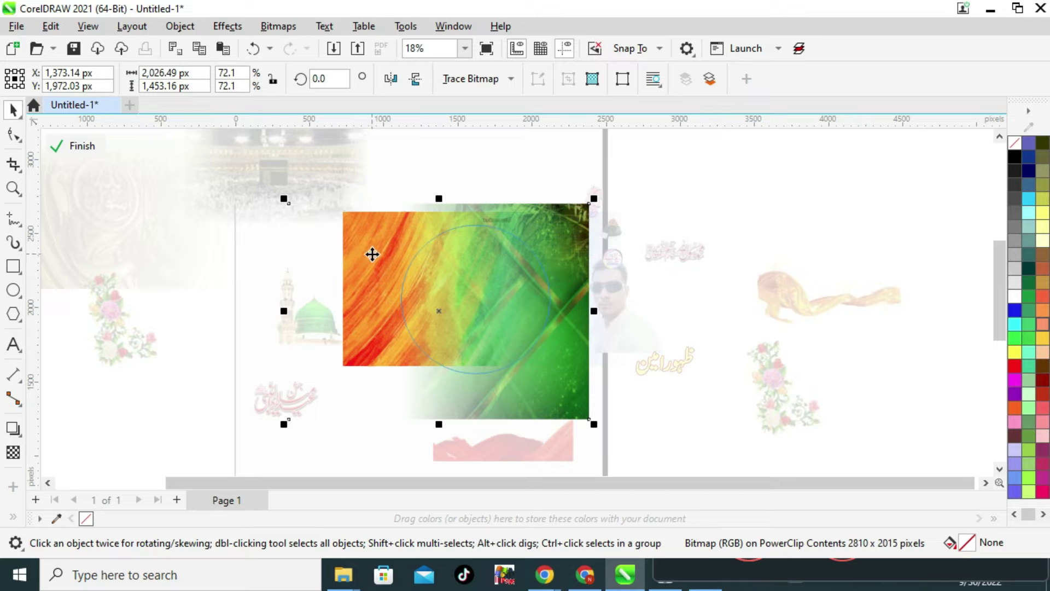
- Nudge the orange-green image down one step and finish the PowerClip edit
click(372, 254)
key(Down)
click(86, 152)
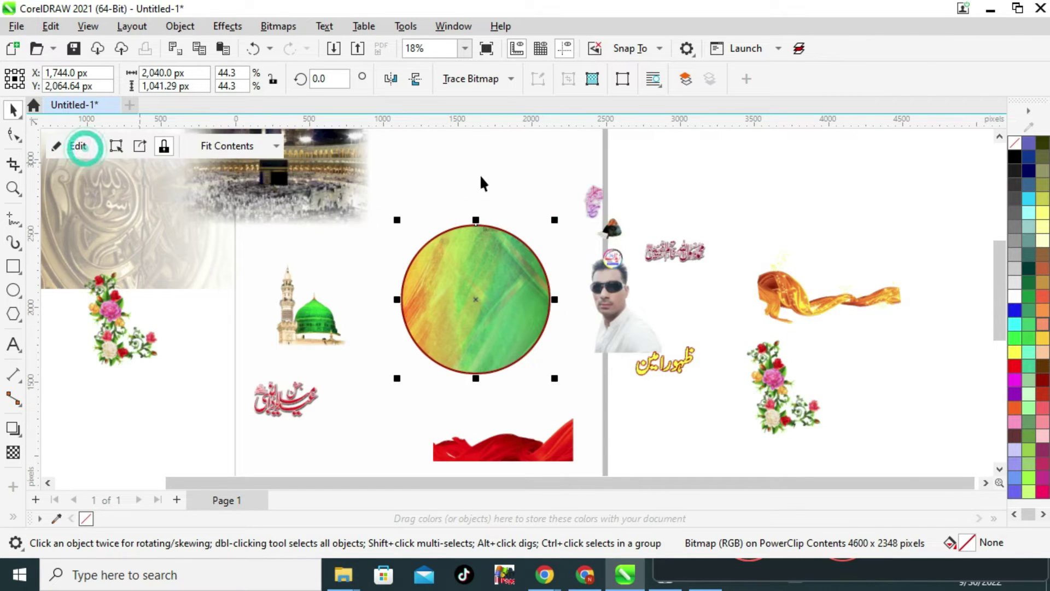
click(481, 174)
scroll(480, 174, down, 1)
scroll(376, 216, up, 1)
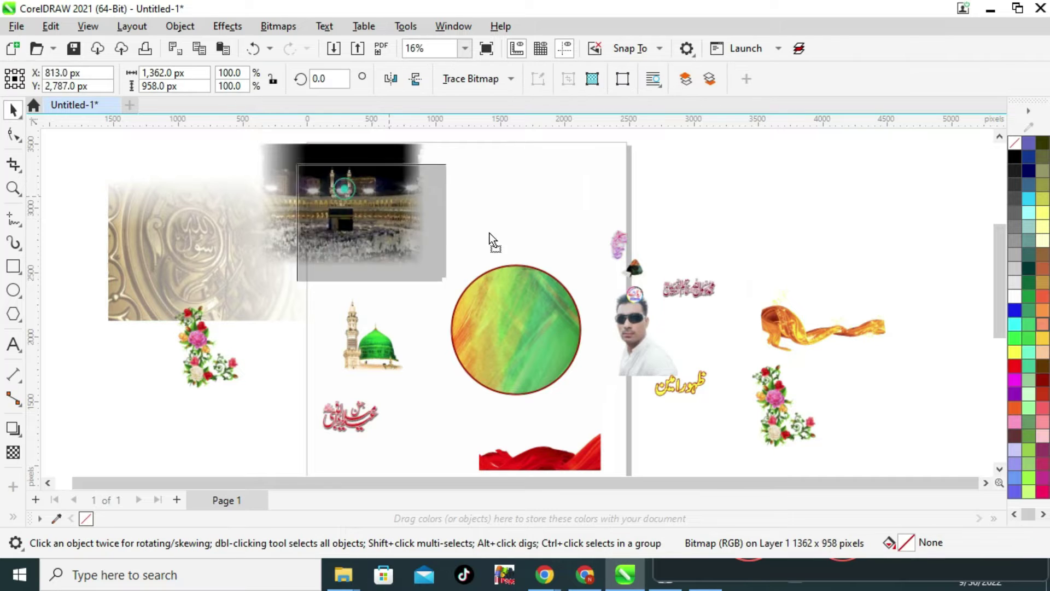
- Position the Kaaba photo over the circle and PowerClip it inside
drag(373, 219, 522, 274)
scroll(528, 281, up, 2)
drag(591, 218, 580, 226)
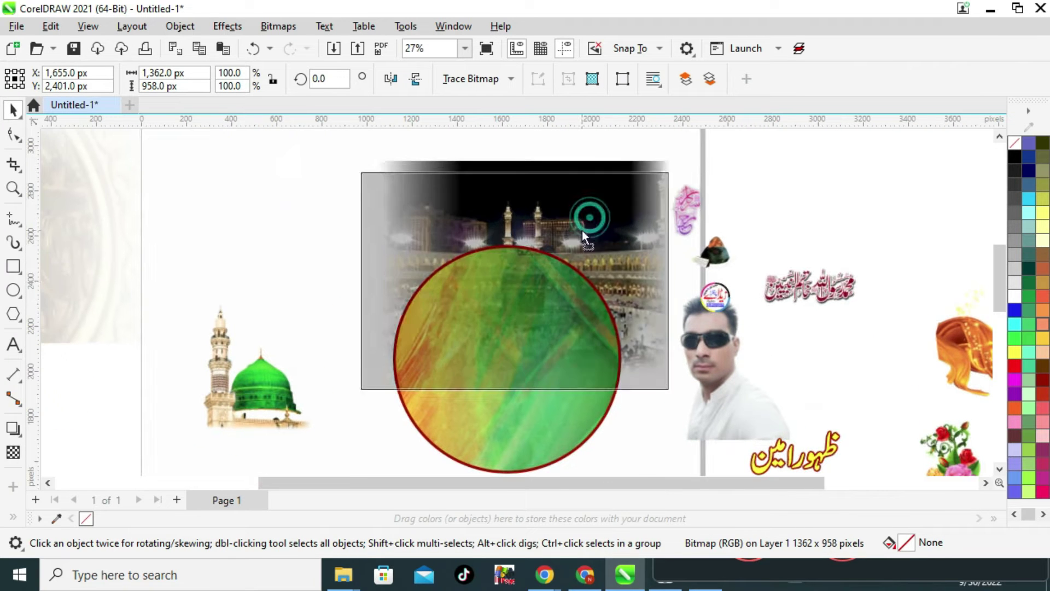
scroll(568, 284, up, 1)
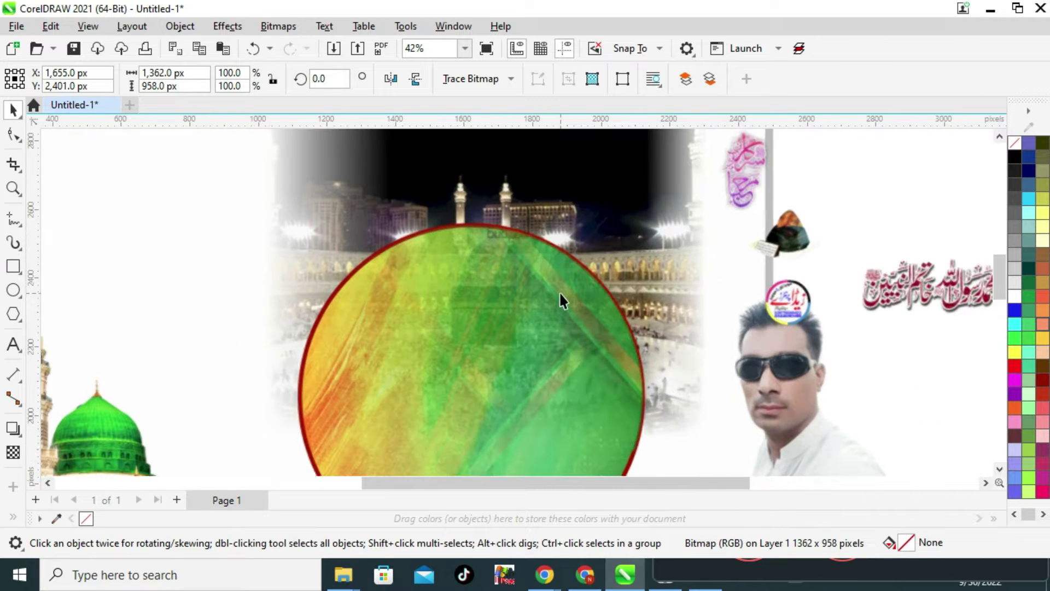
right_click(607, 194)
click(647, 308)
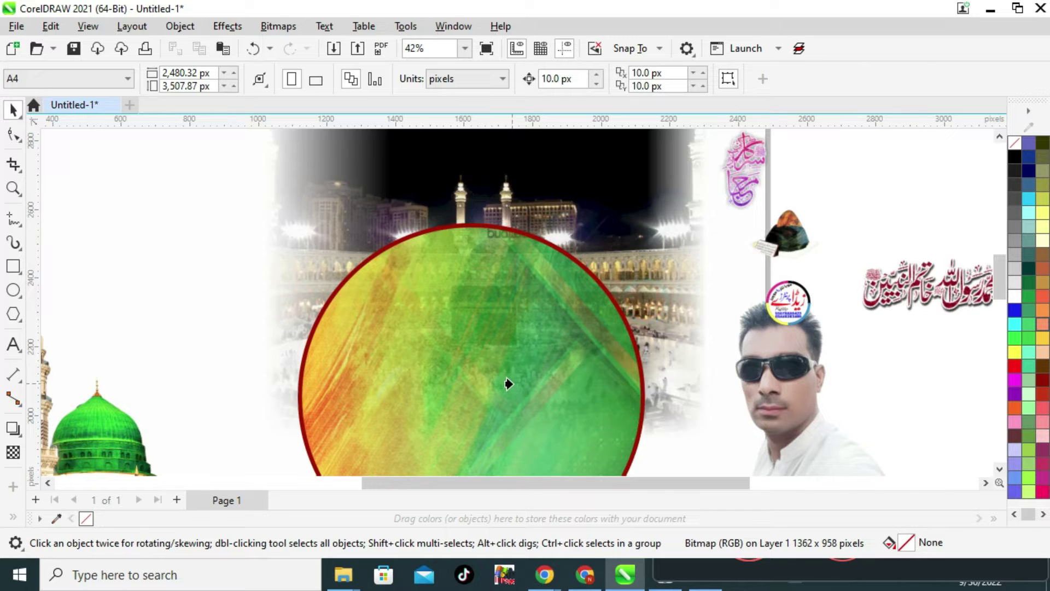
click(429, 257)
scroll(429, 257, down, 1)
- Edit the PowerClip to move the Kaaba photo up and left into the circle's upper half
click(434, 310)
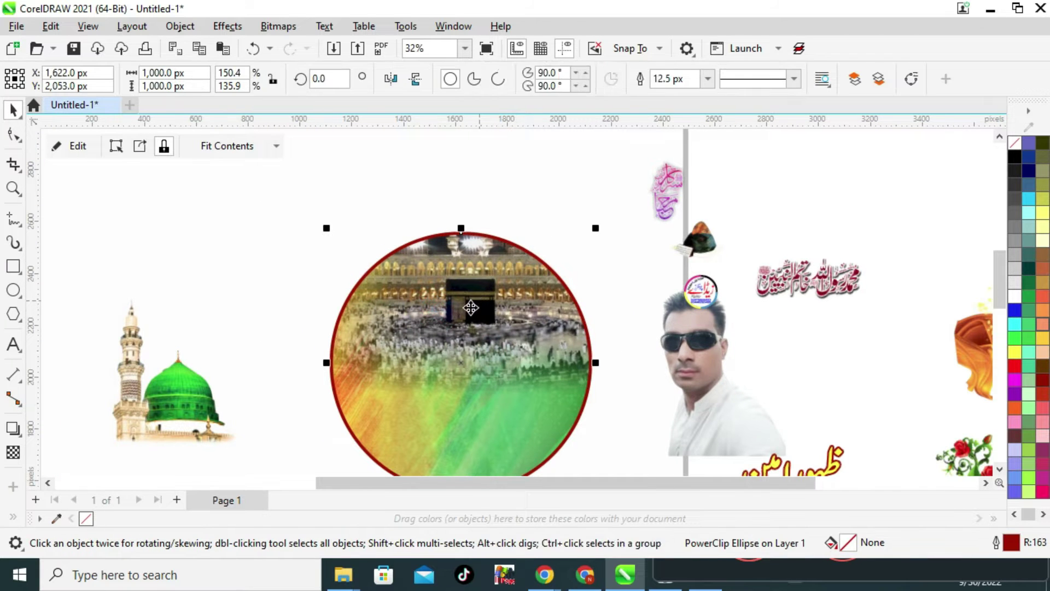
right_click(479, 306)
click(529, 78)
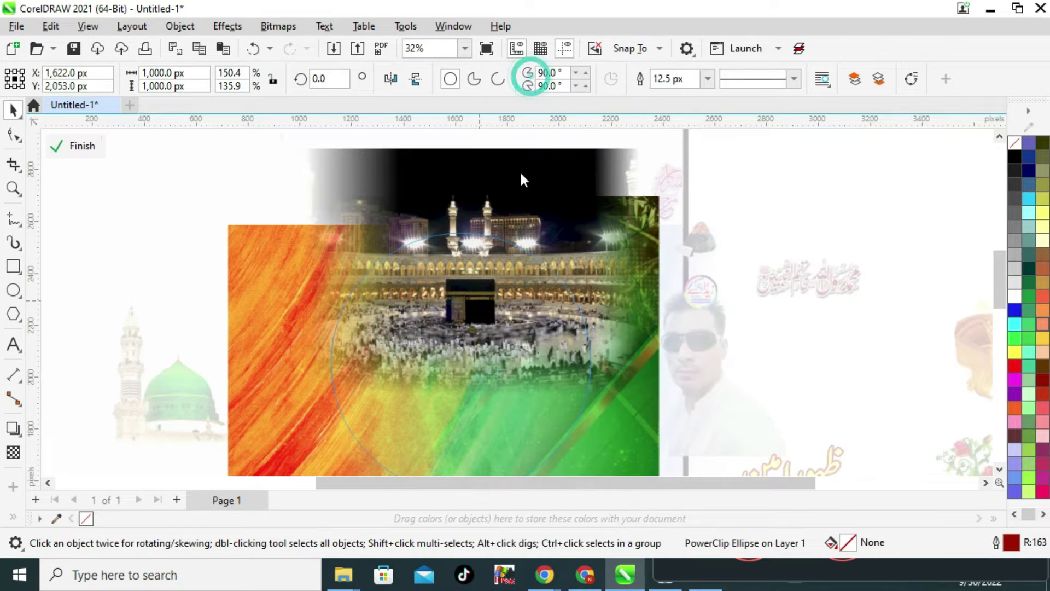
click(482, 301)
drag(491, 199, 496, 178)
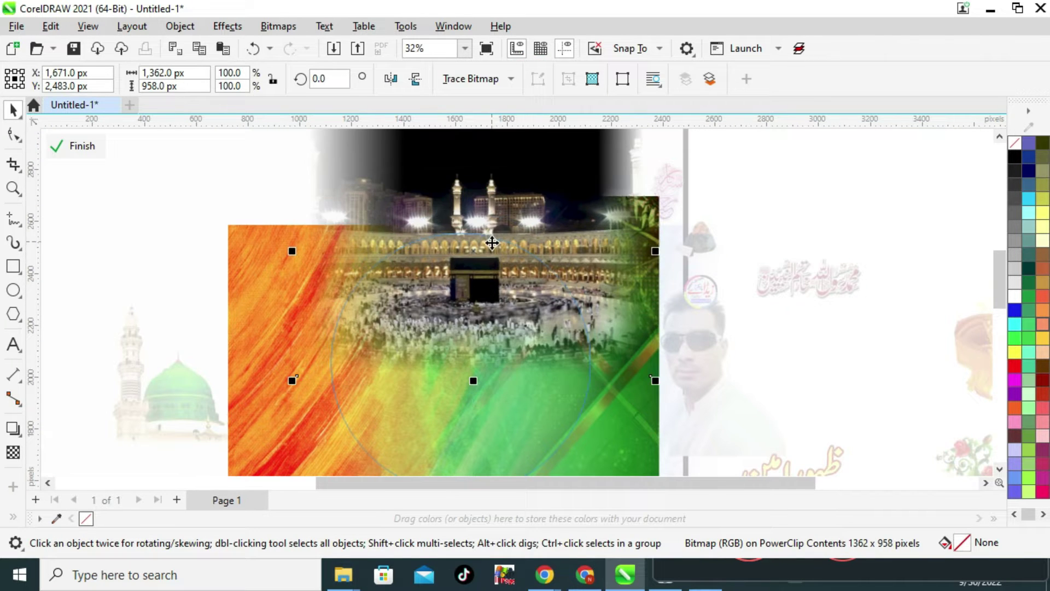
drag(483, 275, 475, 262)
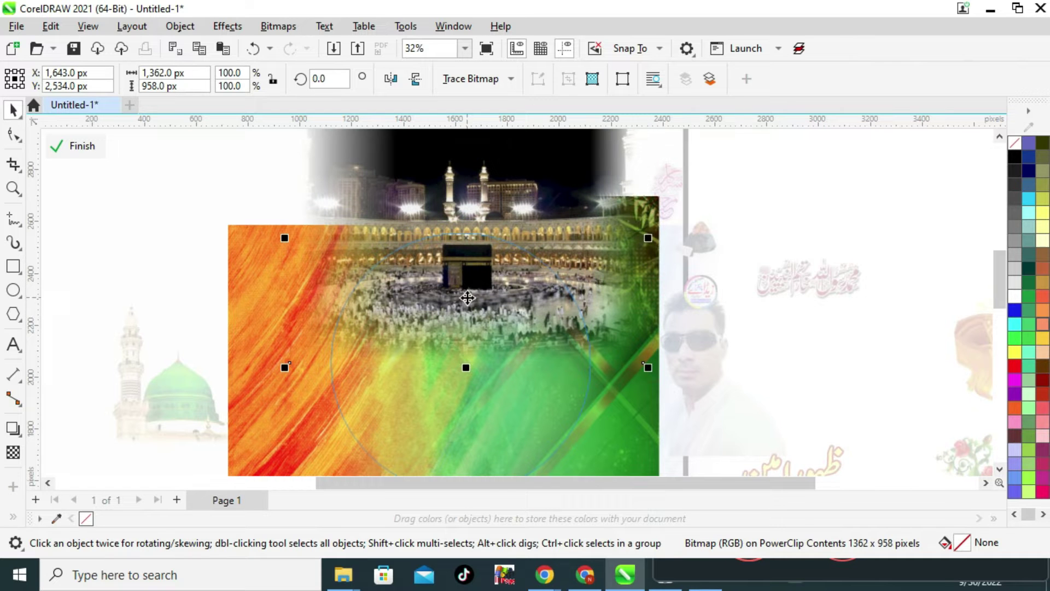
click(82, 146)
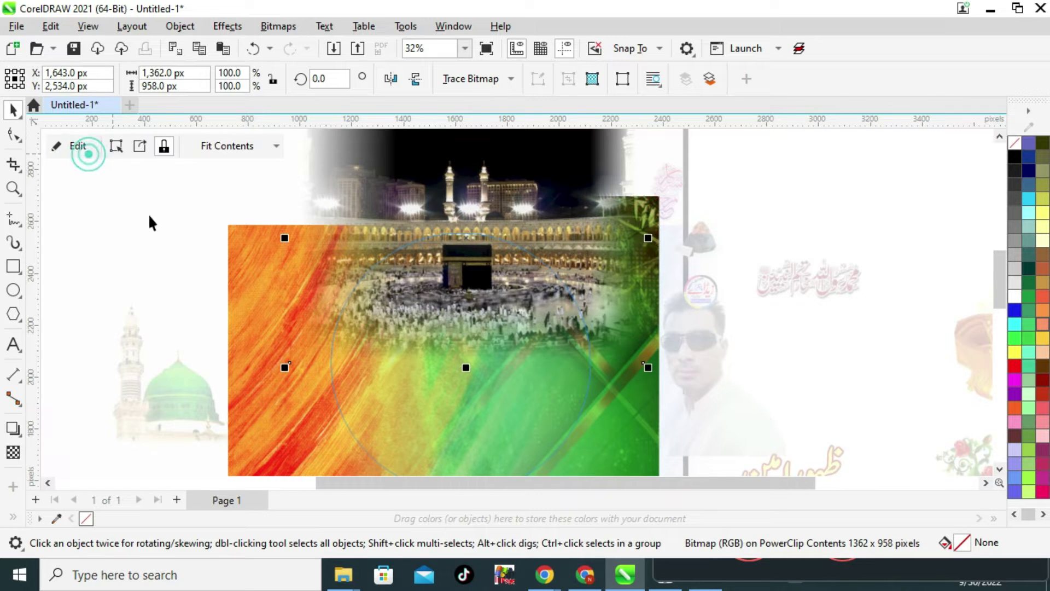
key(Escape)
scroll(480, 271, down, 3)
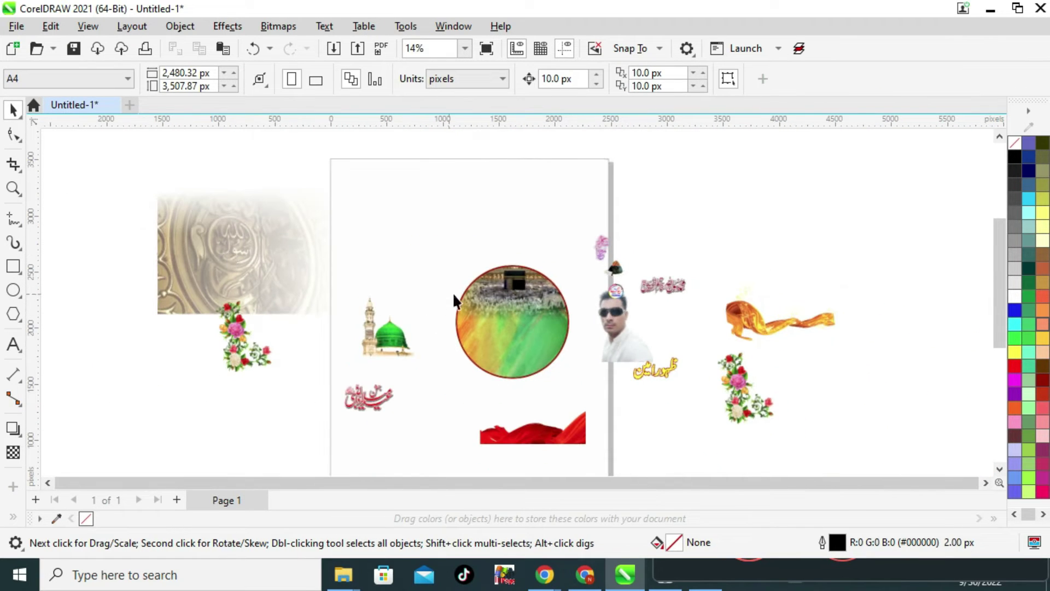
- Place the gold calligraphy background behind the circle, moving the Madina mosque image aside
drag(232, 251, 455, 309)
scroll(460, 303, up, 1)
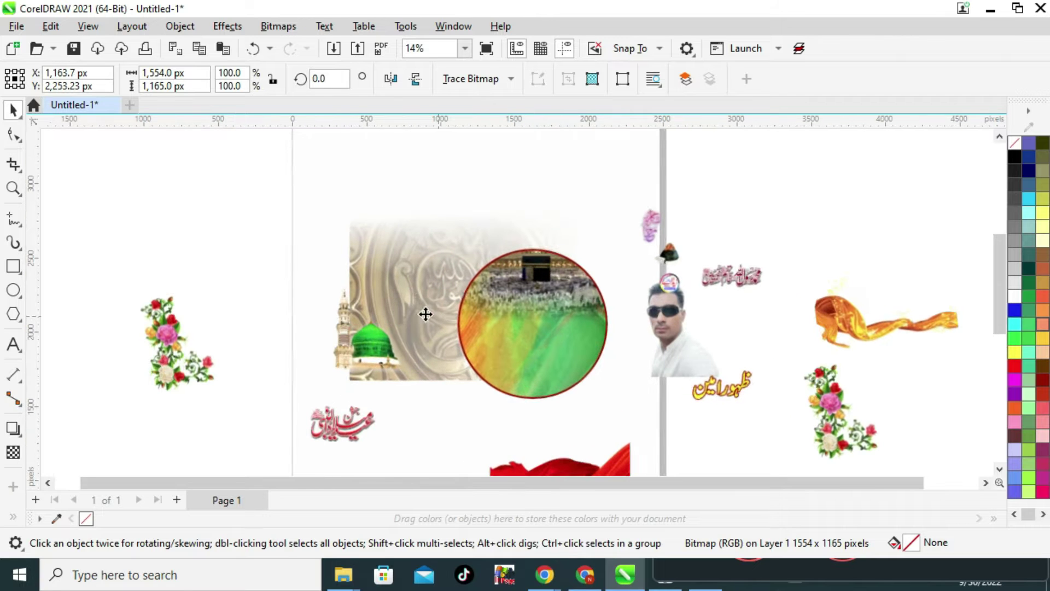
drag(418, 368, 265, 276)
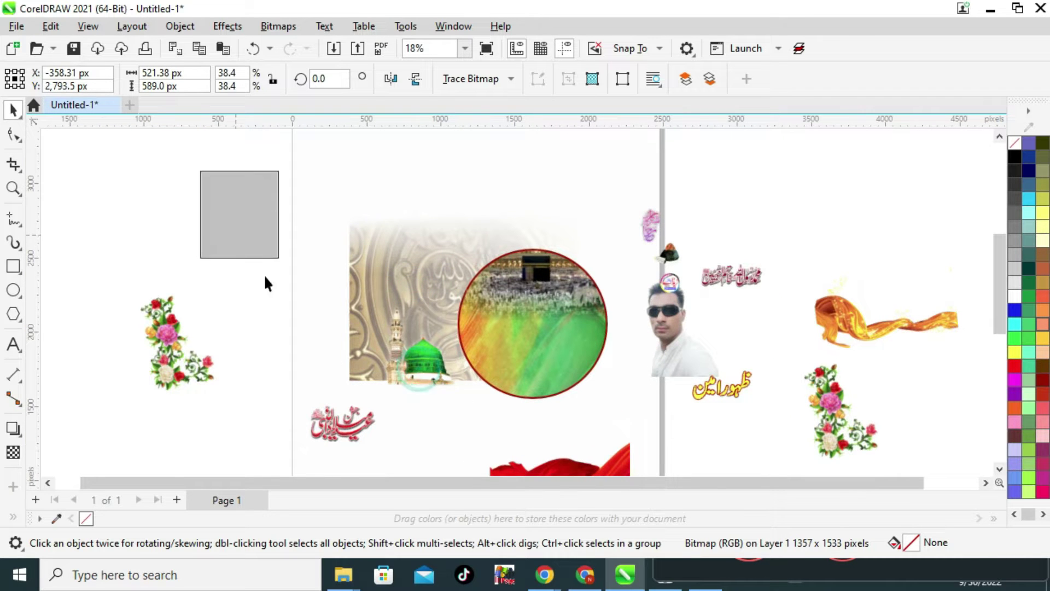
click(451, 337)
drag(392, 311, 460, 343)
scroll(460, 384, up, 1)
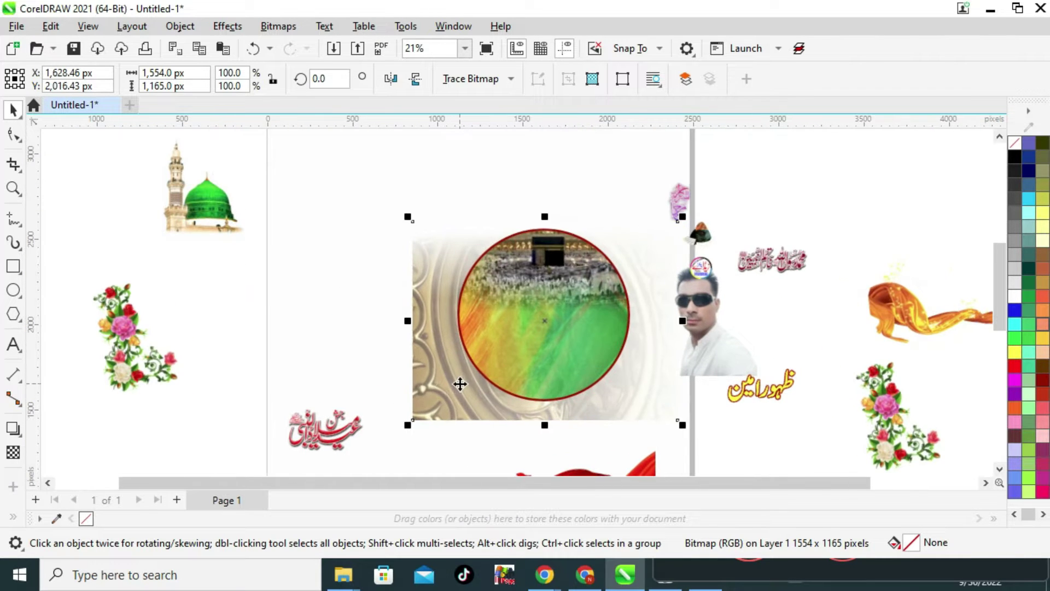
drag(442, 379, 445, 369)
- PowerClip the gold calligraphy background inside the circle frame
right_click(445, 368)
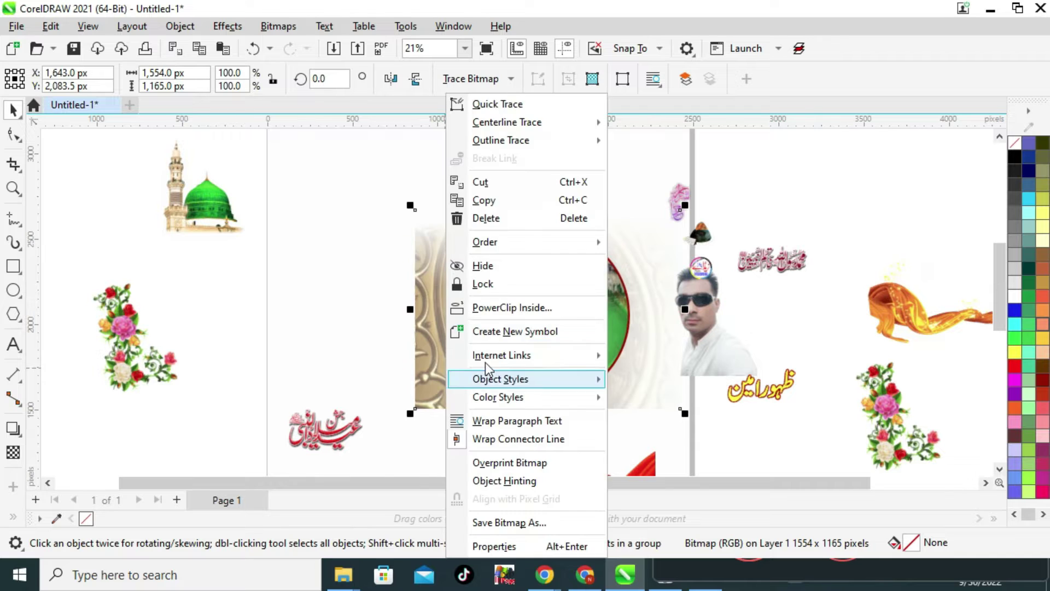
click(496, 312)
click(579, 325)
scroll(530, 313, up, 1)
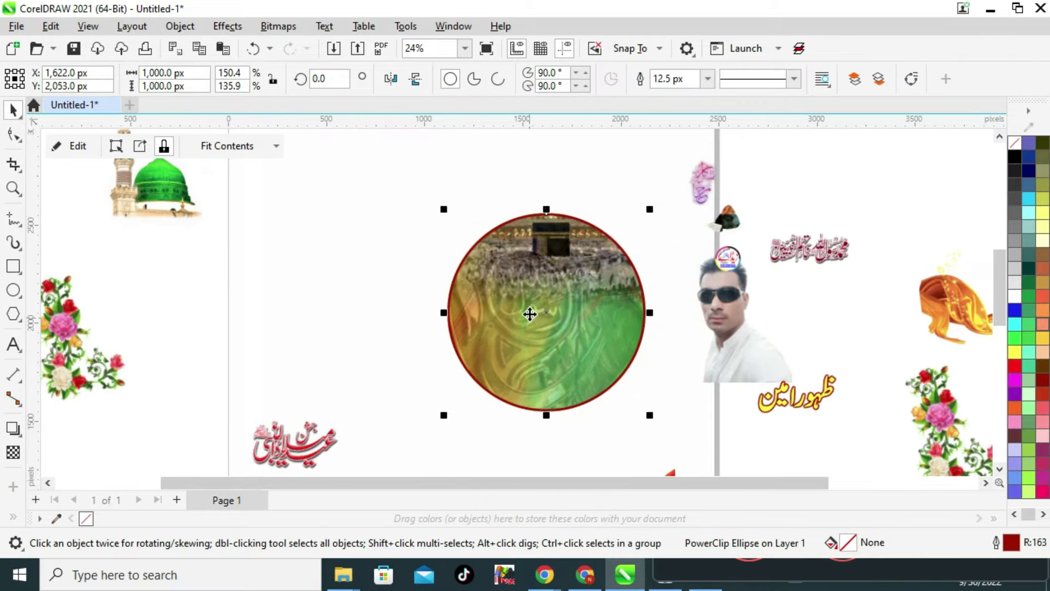
click(348, 273)
- Fine-tune the clipped background's horizontal position with arrow-key nudges and finish editing
click(515, 306)
right_click(520, 296)
click(580, 74)
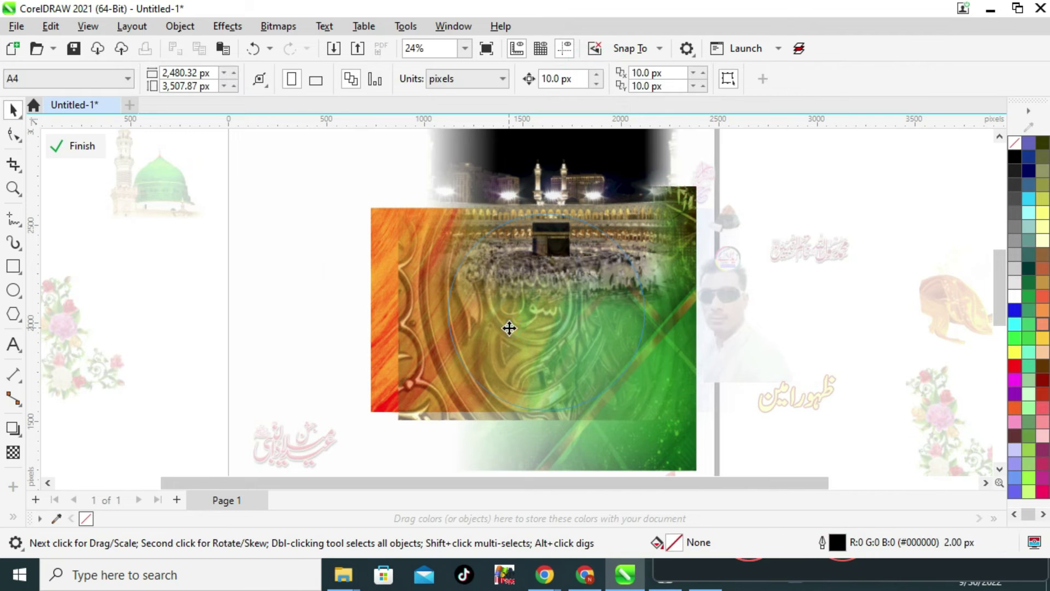
key(Left)
key(Left)
key(Left)
key(Left)
key(Left)
key(Left)
key(Left)
key(Left)
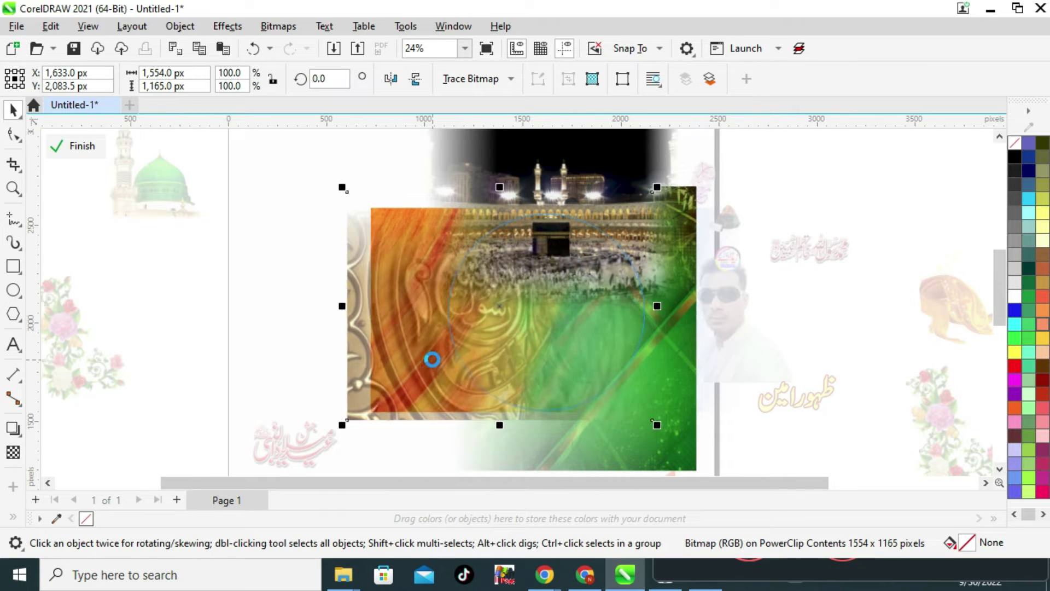
key(Left)
key(Left)
key(Left)
key(Left)
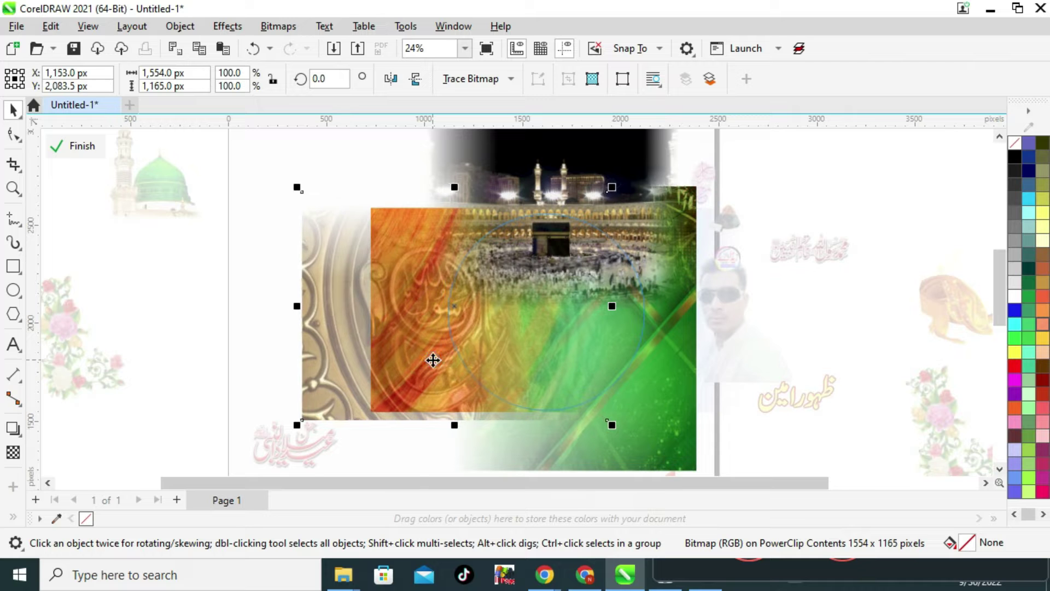
key(Right)
key(Right)
key(Right)
key(Right)
key(Right)
key(Right)
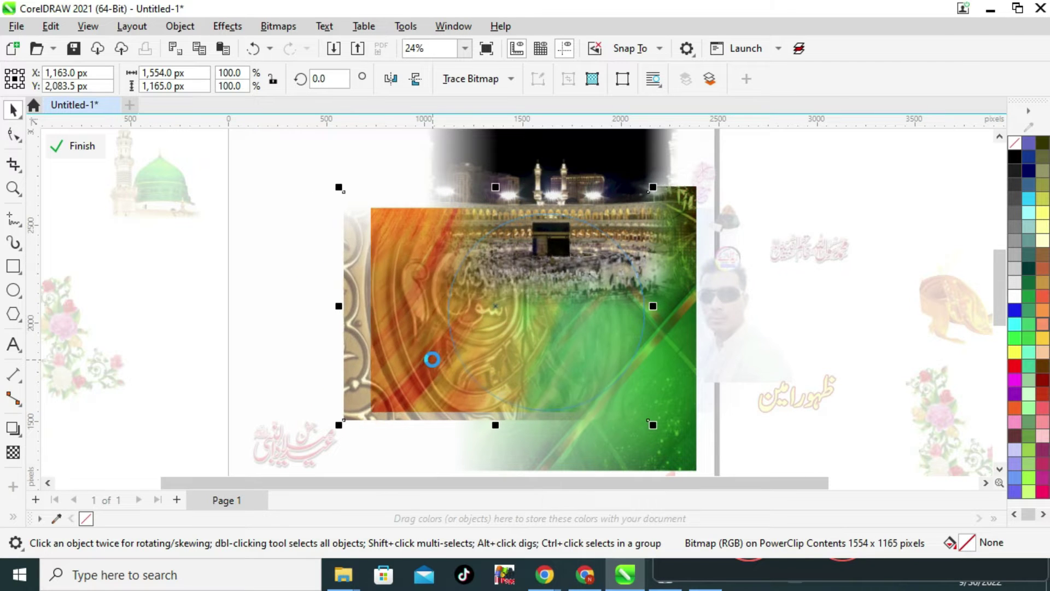
key(Right)
click(82, 150)
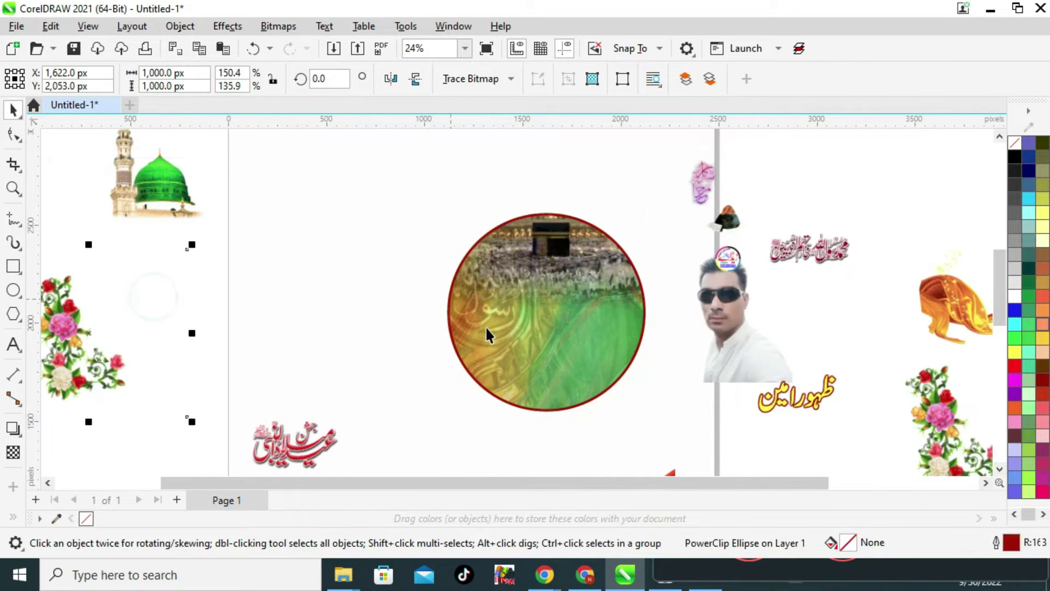
scroll(509, 310, down, 1)
scroll(525, 311, down, 2)
scroll(540, 311, down, 1)
- Position the orange ribbon over the circle and PowerClip it inside
drag(809, 318, 529, 301)
scroll(531, 305, up, 2)
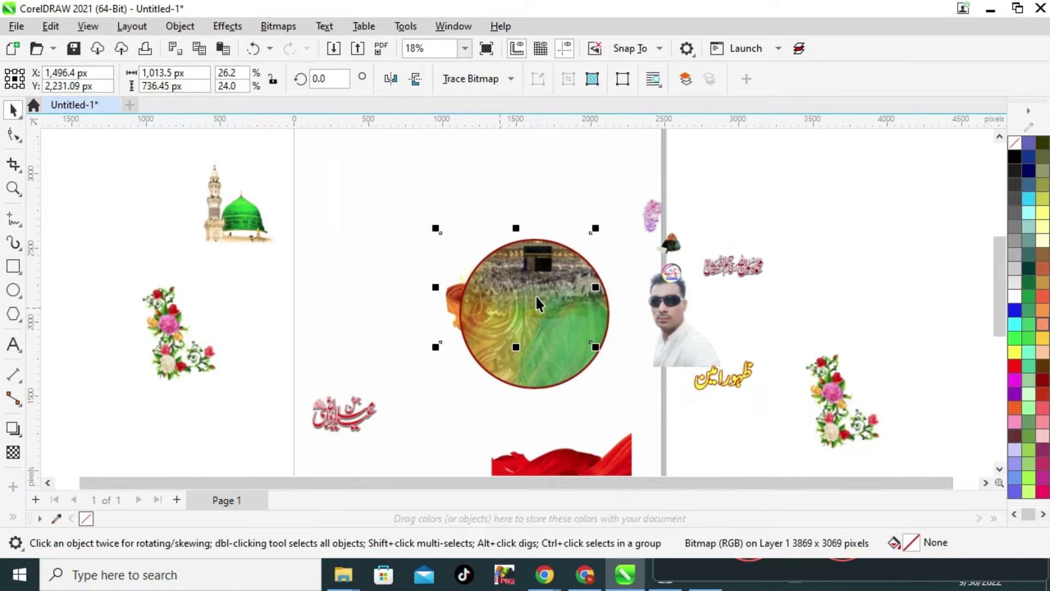
scroll(538, 297, up, 1)
scroll(540, 297, up, 2)
drag(413, 282, 481, 310)
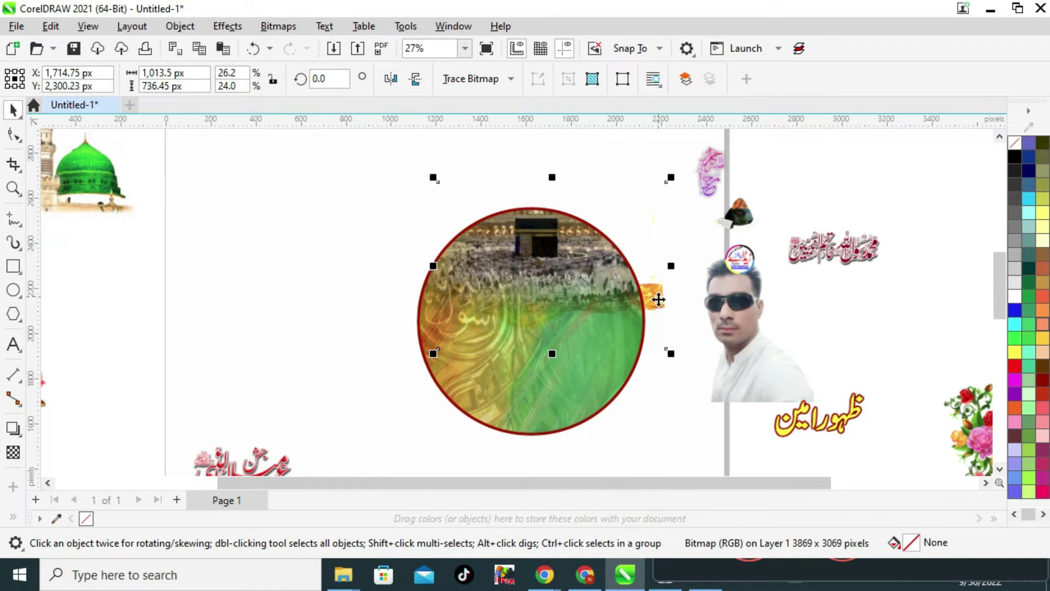
right_click(658, 299)
click(730, 308)
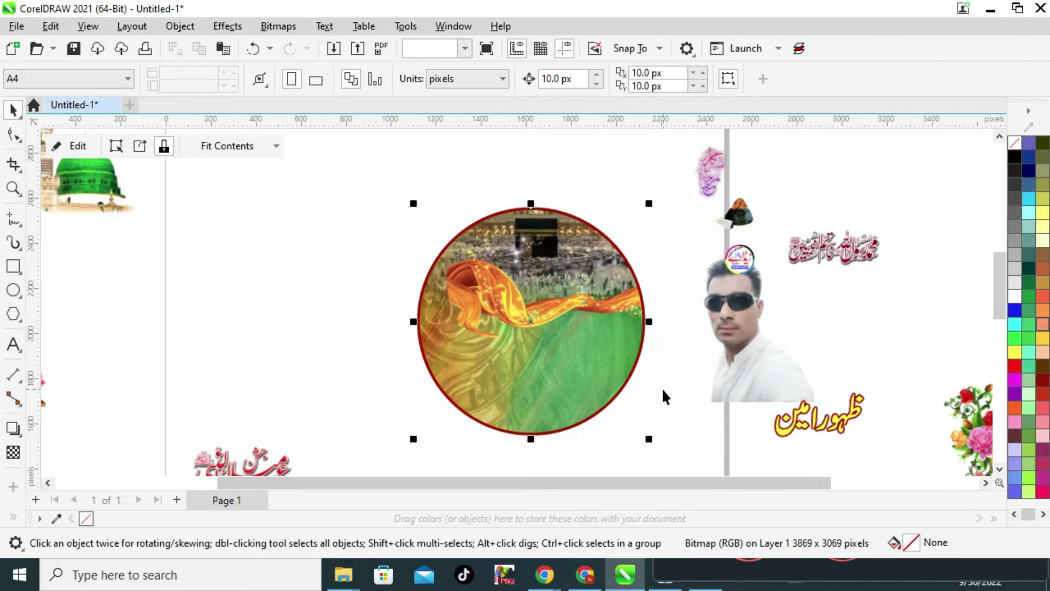
- Edit the PowerClip to set the ribbon across the circle's top, nudged up beneath the Kaaba
right_click(551, 316)
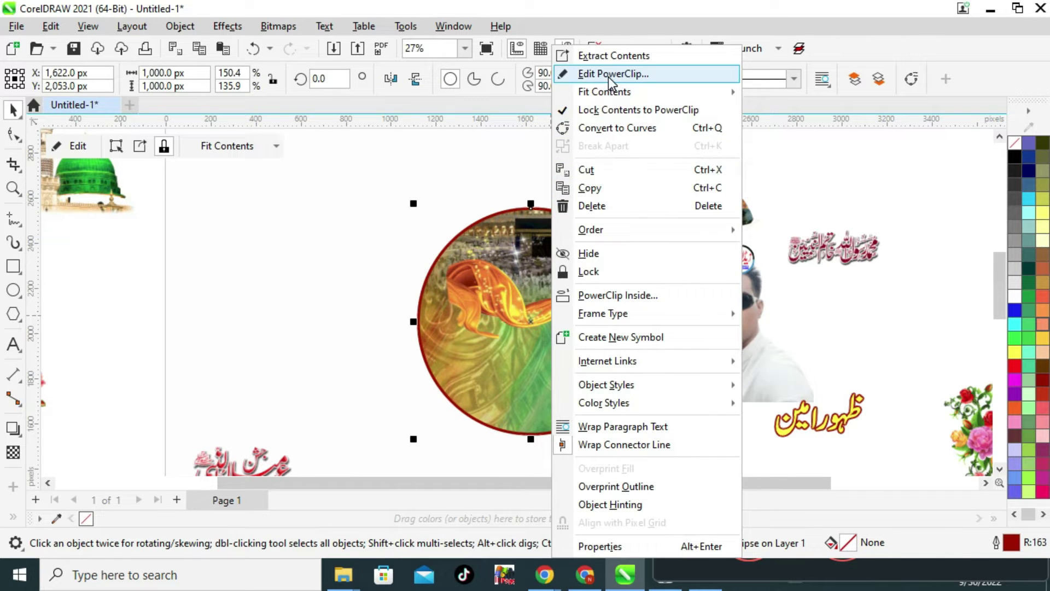
click(602, 73)
scroll(518, 313, up, 2)
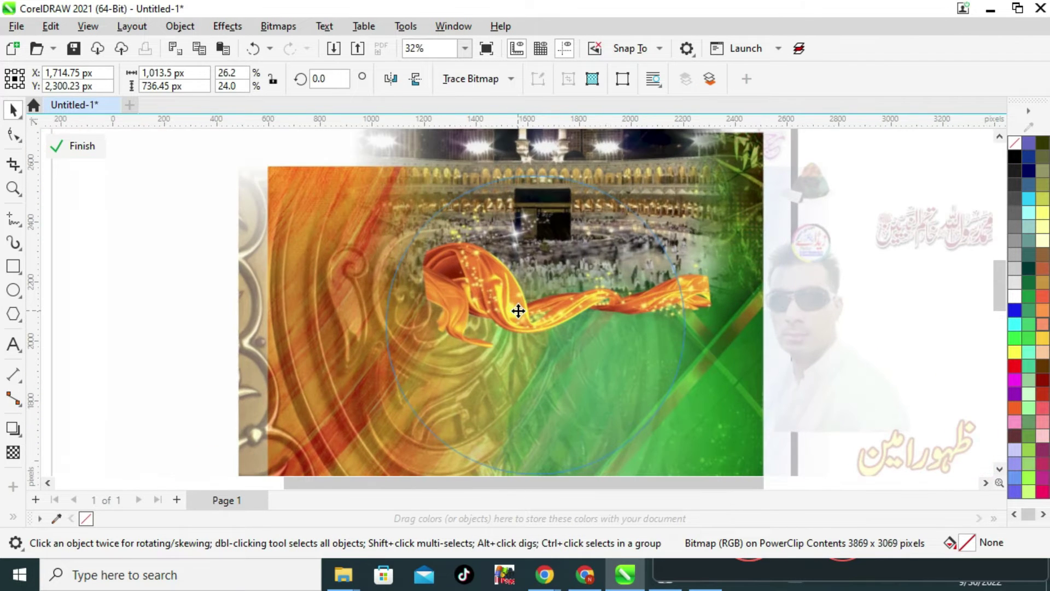
drag(520, 307, 523, 299)
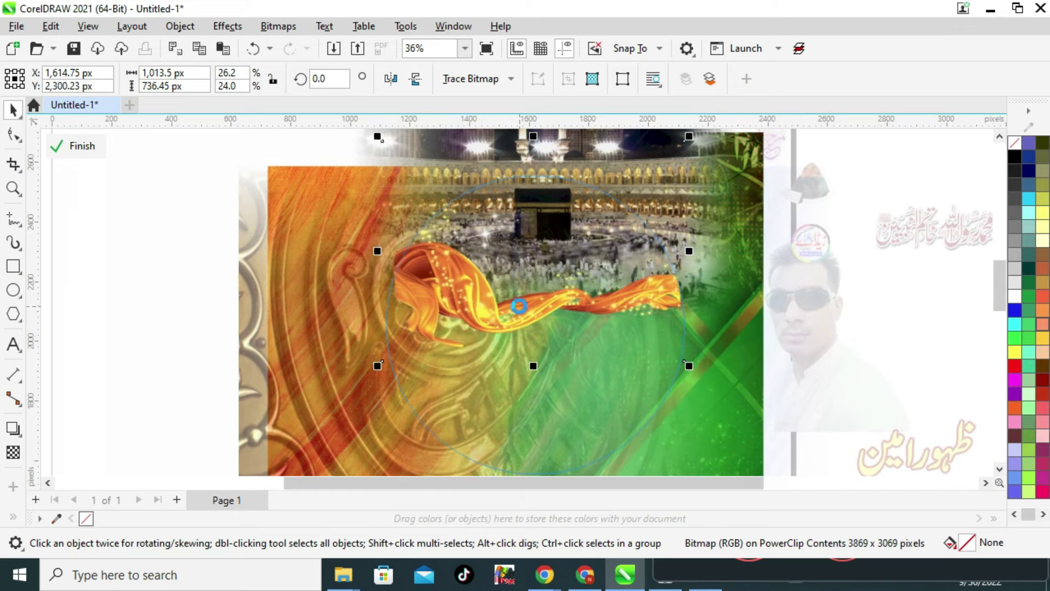
key(Up)
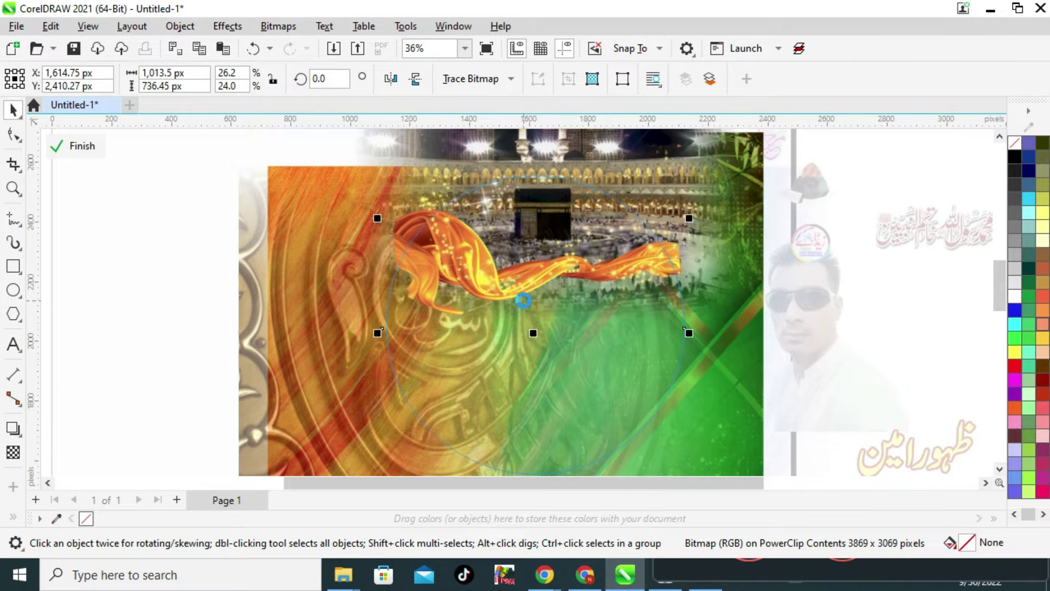
click(97, 140)
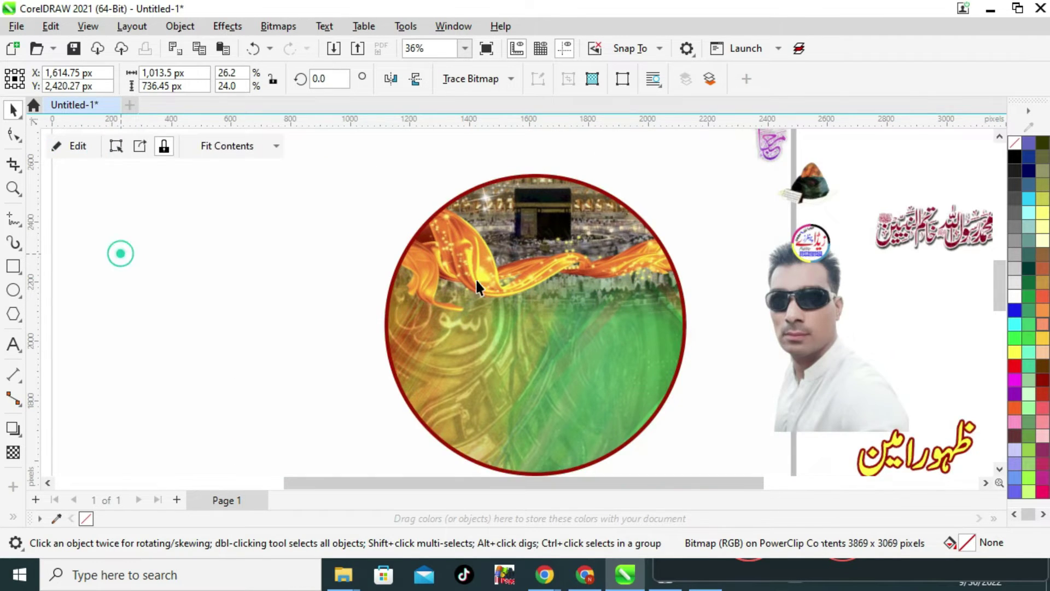
scroll(538, 383, down, 2)
click(633, 183)
scroll(547, 385, up, 1)
- Move the flower bouquet behind the circle's left edge
scroll(545, 383, down, 2)
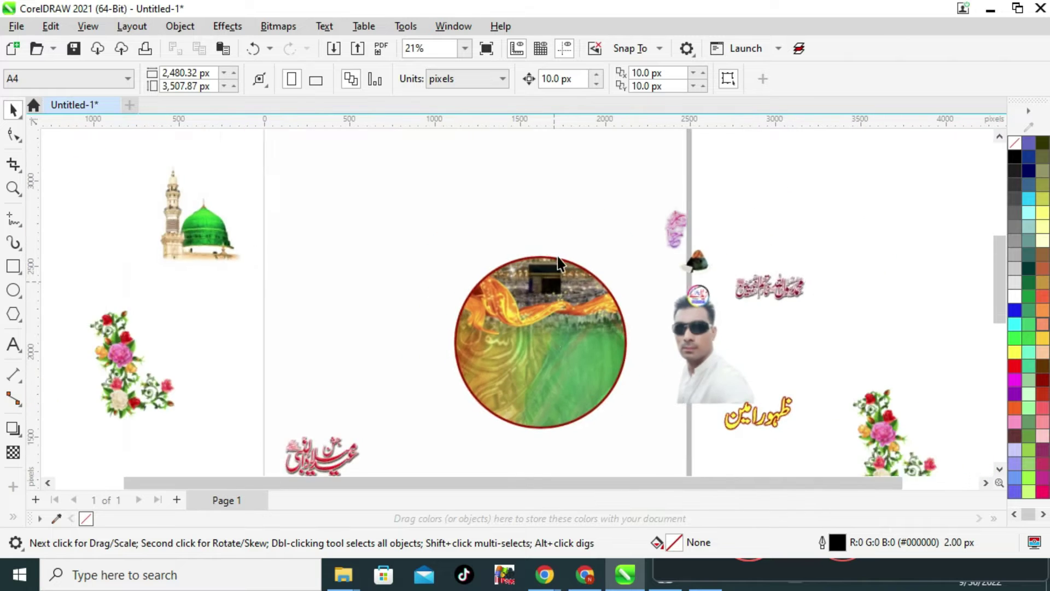
scroll(557, 257, up, 2)
scroll(562, 283, down, 1)
scroll(576, 309, down, 2)
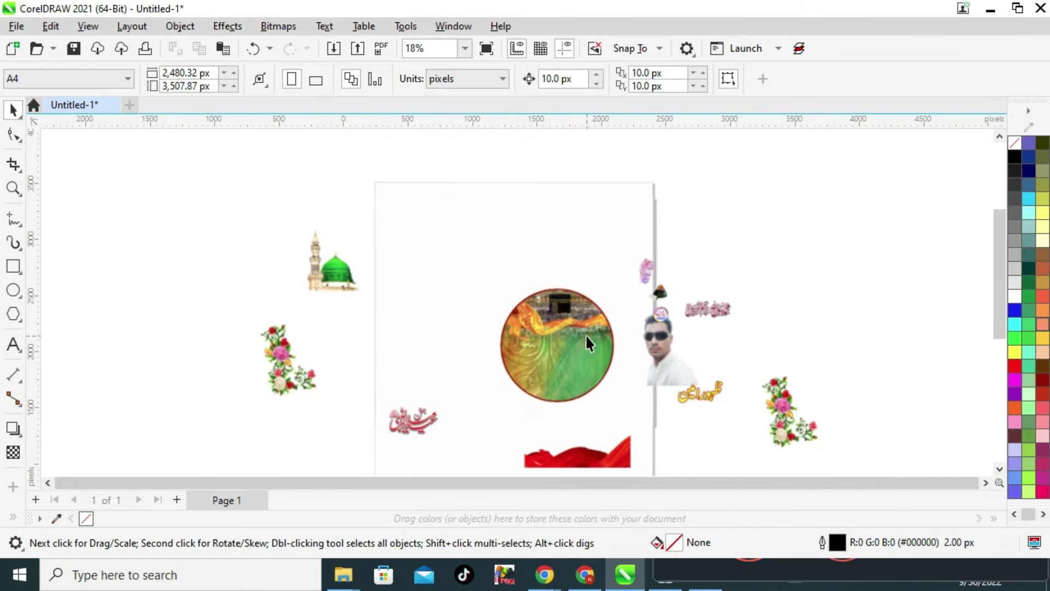
scroll(579, 340, up, 1)
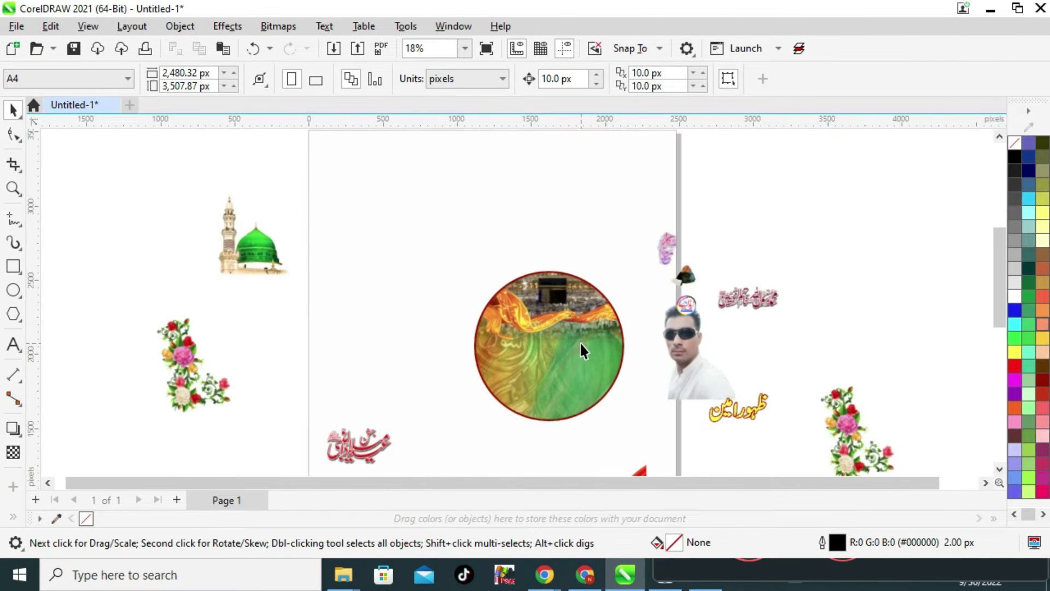
scroll(579, 341, down, 1)
scroll(586, 426, up, 1)
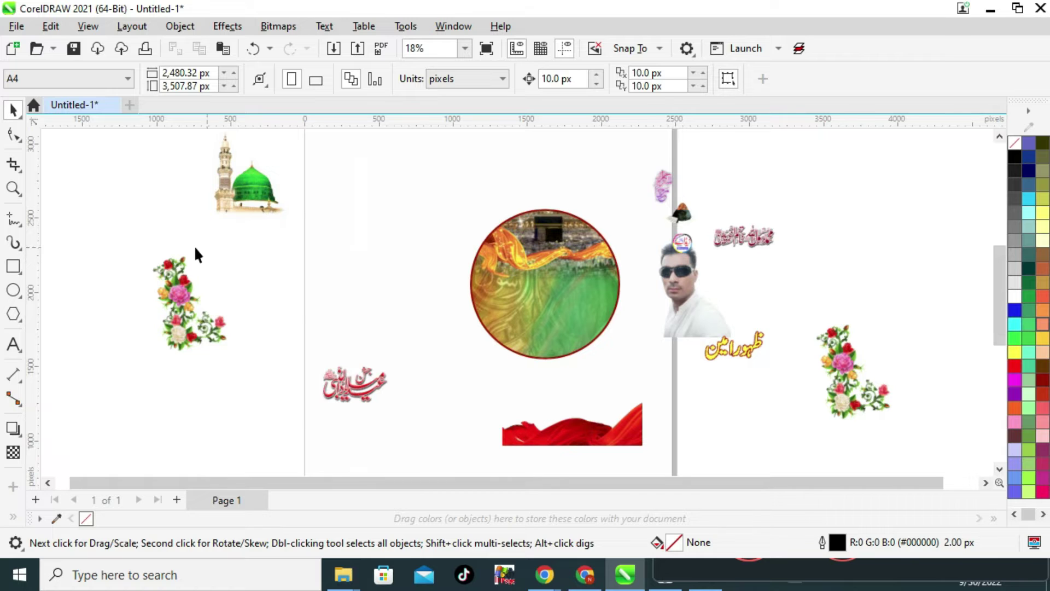
drag(183, 328, 467, 298)
scroll(445, 259, up, 1)
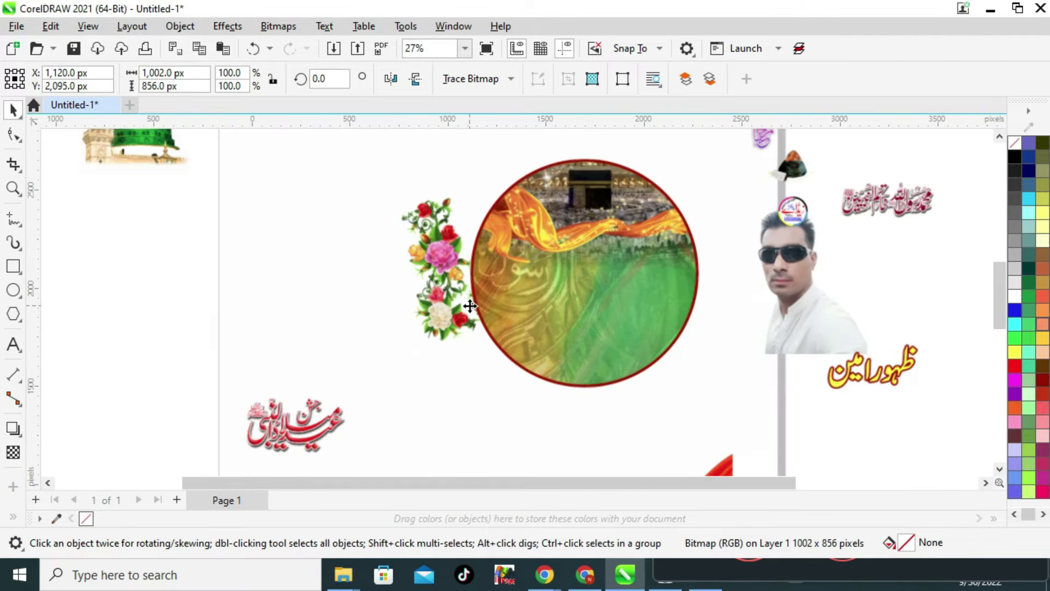
drag(446, 259, 507, 275)
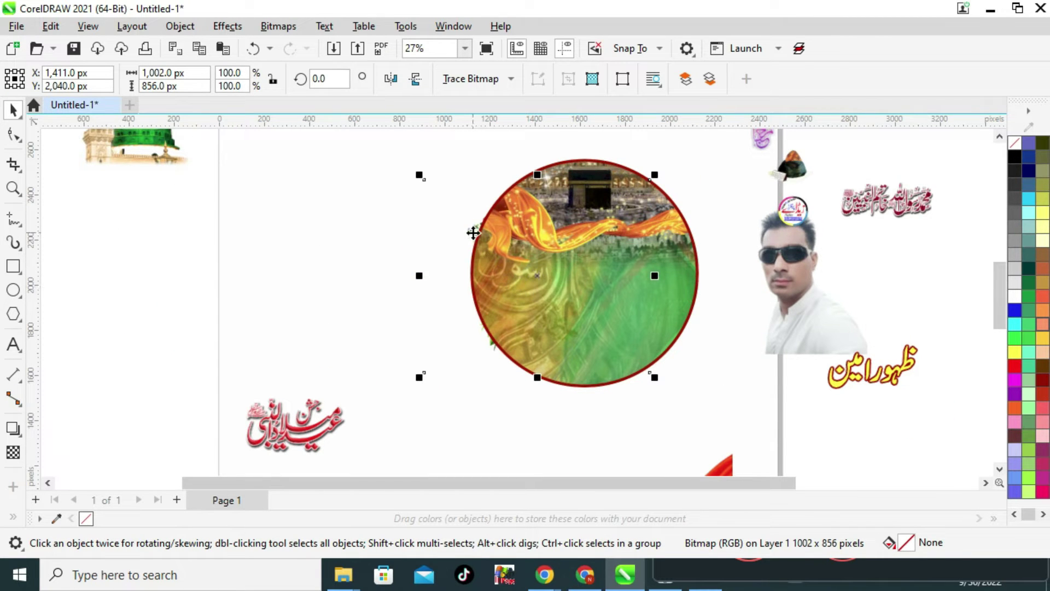
- PowerClip the flower bouquet inside the circle frame
right_click(471, 232)
click(509, 307)
click(665, 302)
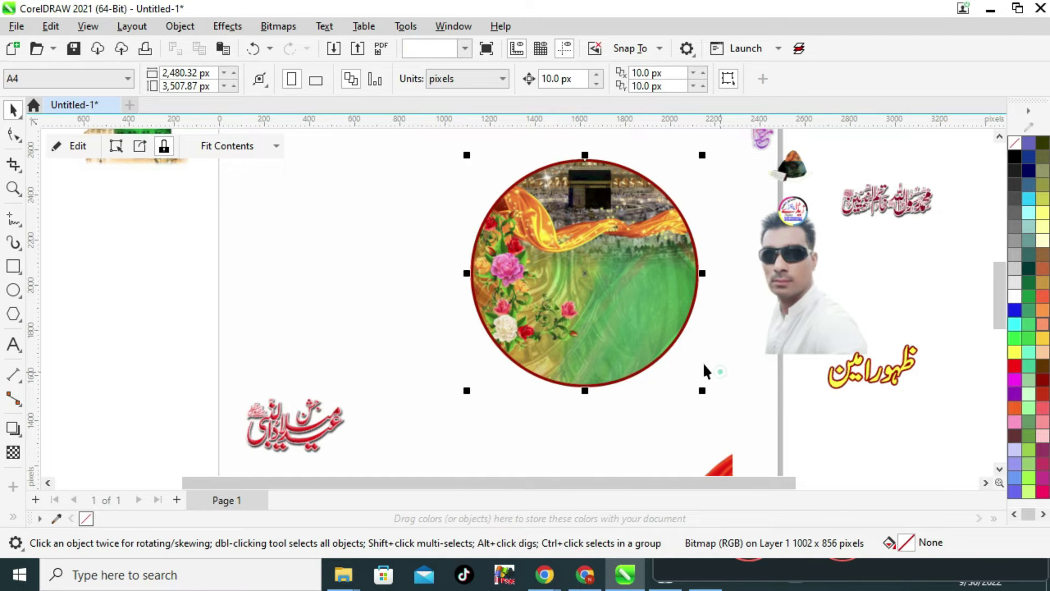
scroll(544, 327, up, 1)
- Edit the PowerClip to shift the roses along the circle's left edge, then finish
click(497, 260)
right_click(500, 246)
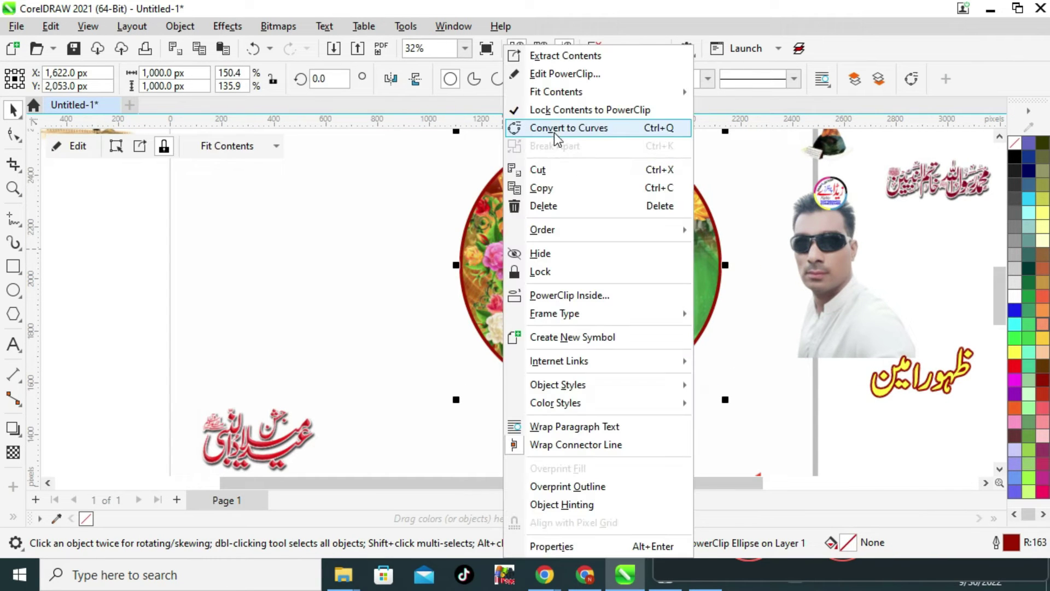
click(552, 75)
click(513, 303)
mouse_move(513, 303)
mouse_down()
mouse_move(498, 277)
mouse_move(518, 313)
mouse_up()
scroll(487, 276, down, 1)
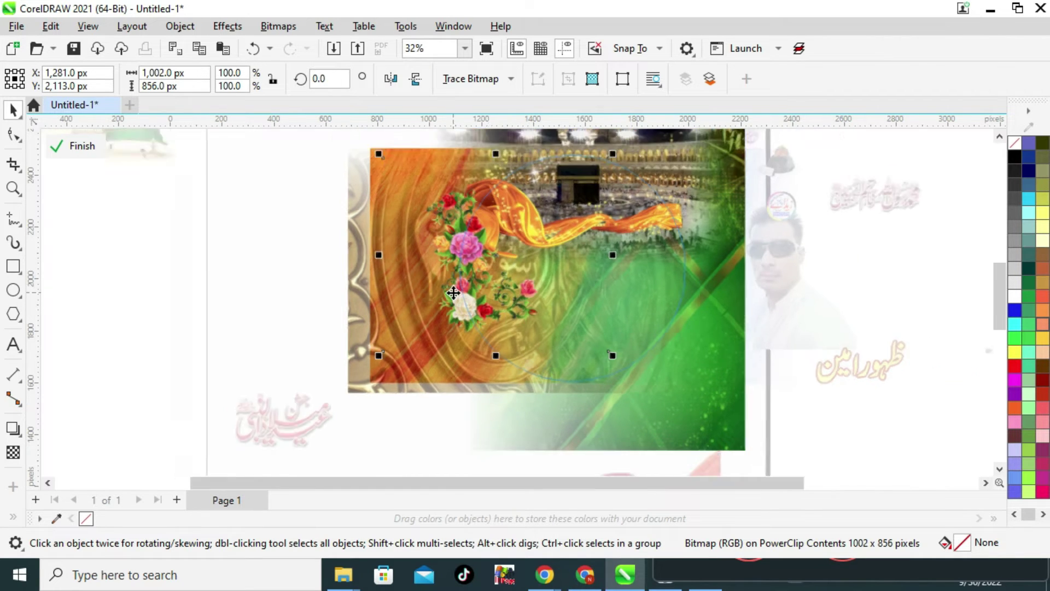
scroll(440, 284, down, 1)
click(80, 145)
click(234, 298)
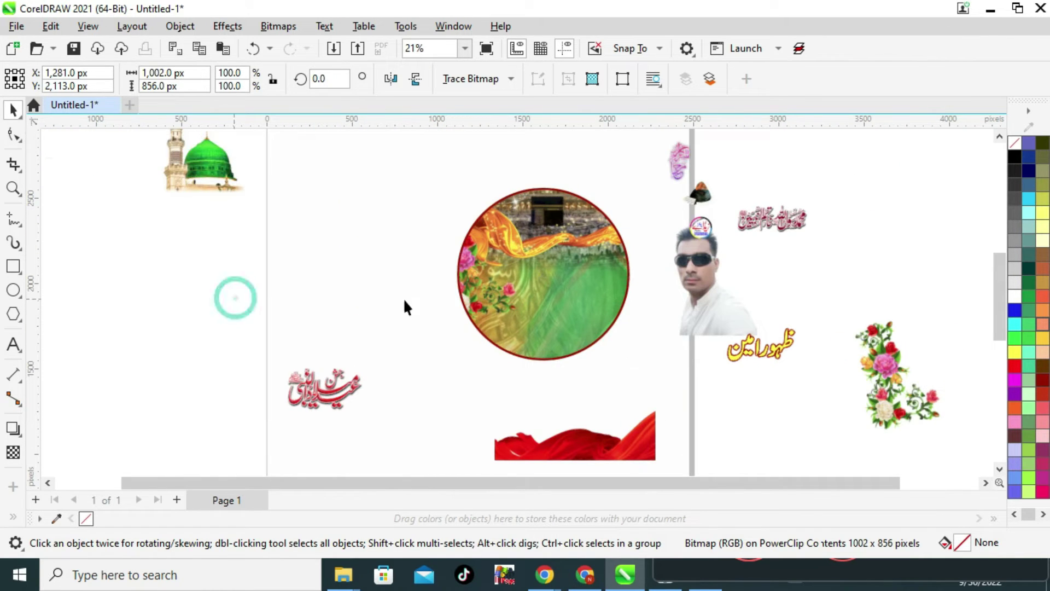
- Place the red calligraphy across the top of the circle, nudged slightly upward
scroll(432, 291, down, 1)
click(509, 372)
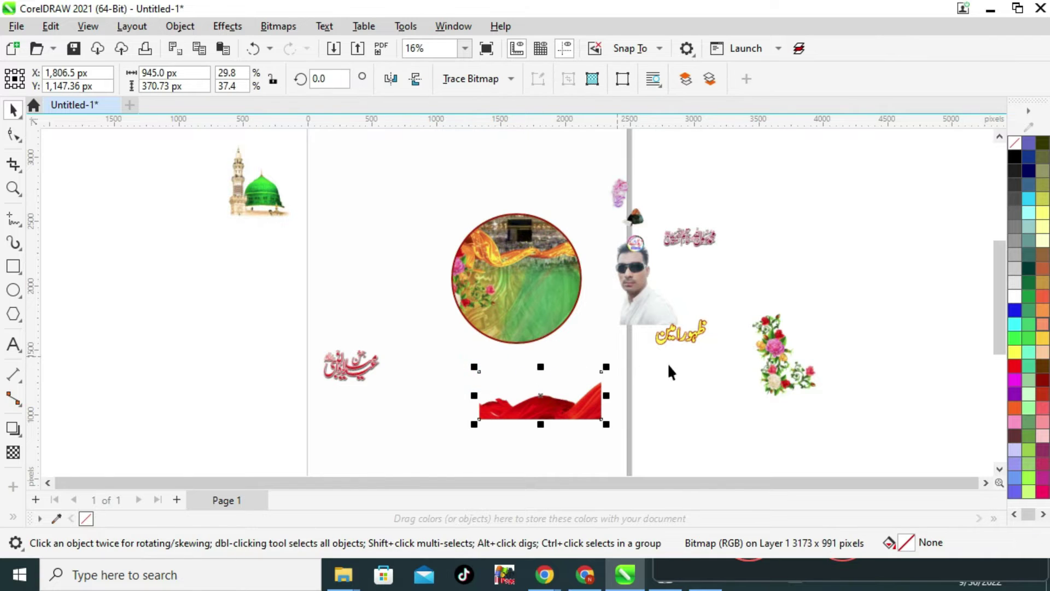
scroll(672, 225, up, 1)
scroll(624, 222, up, 1)
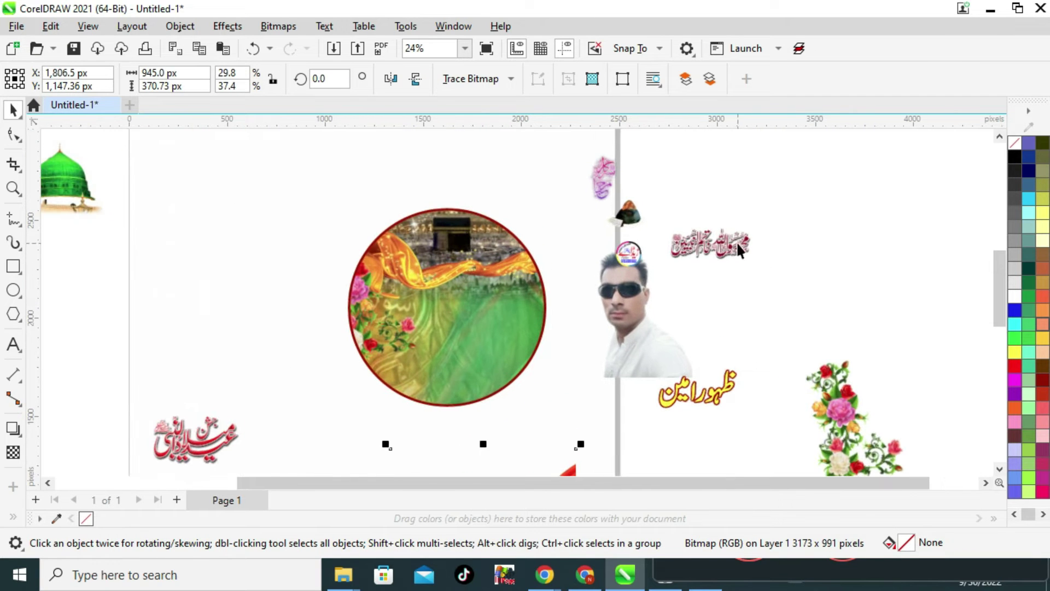
drag(727, 245, 458, 286)
scroll(458, 284, up, 2)
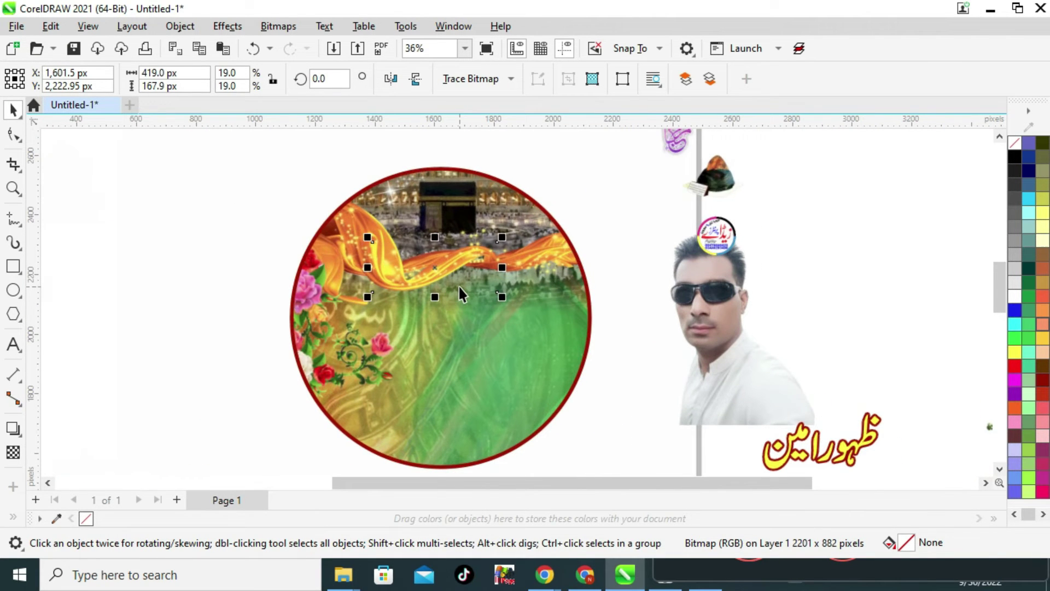
scroll(462, 276, up, 3)
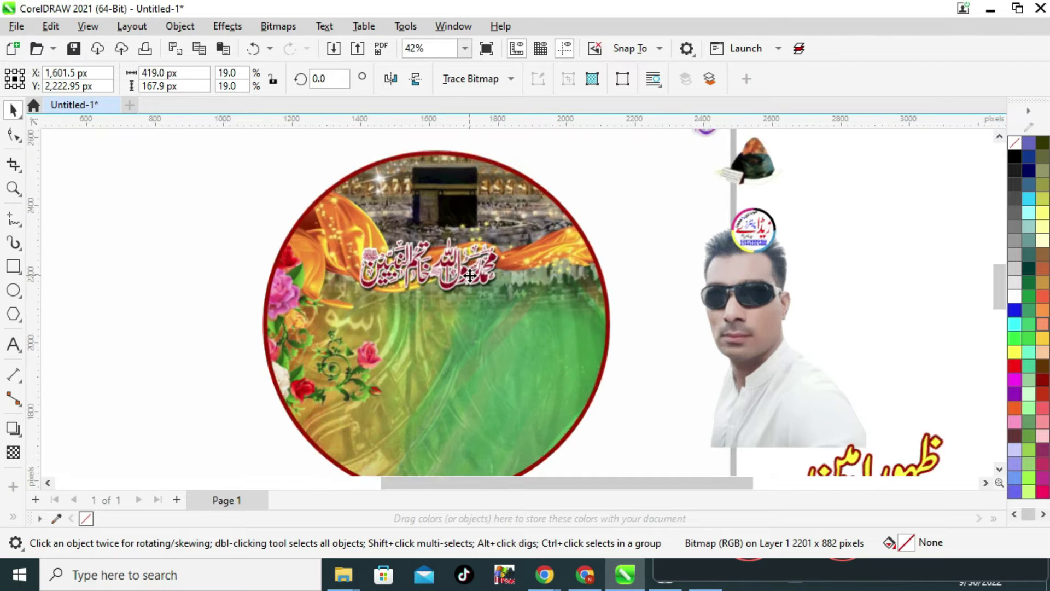
drag(467, 269, 468, 259)
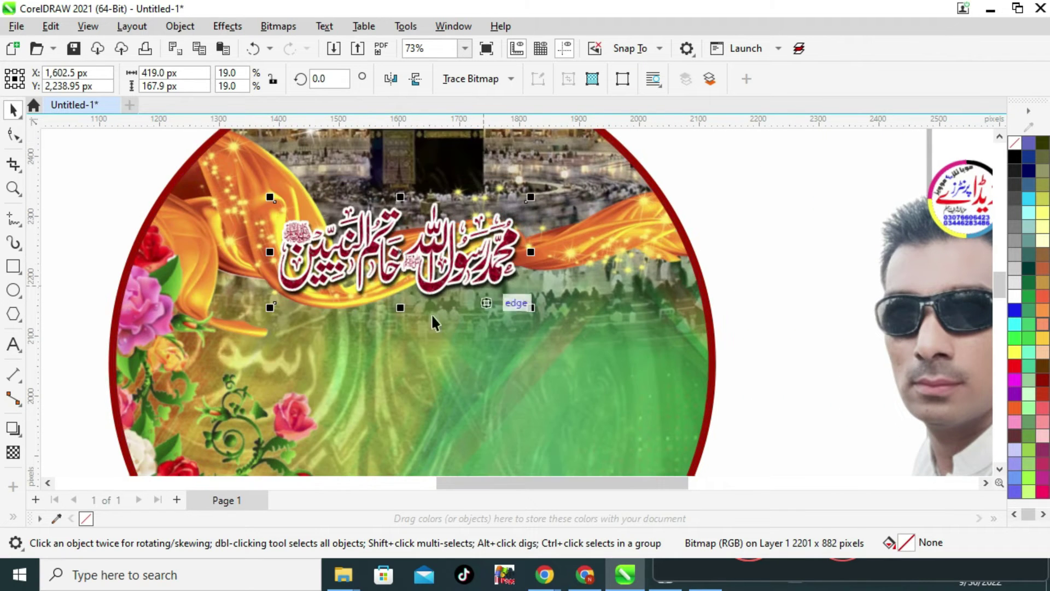
- Move the pink calligraphy into the circle, shifted slightly up-left near its top-right edge
scroll(452, 317, down, 3)
scroll(450, 312, down, 1)
drag(601, 156, 466, 252)
scroll(481, 266, up, 1)
scroll(481, 266, up, 1)
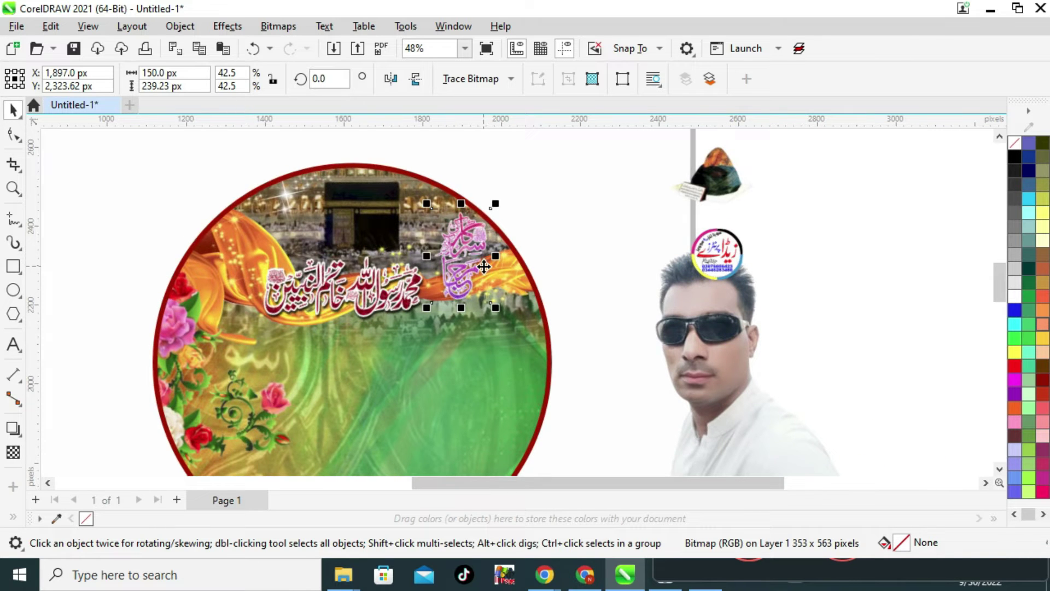
scroll(482, 264, up, 1)
scroll(456, 251, up, 1)
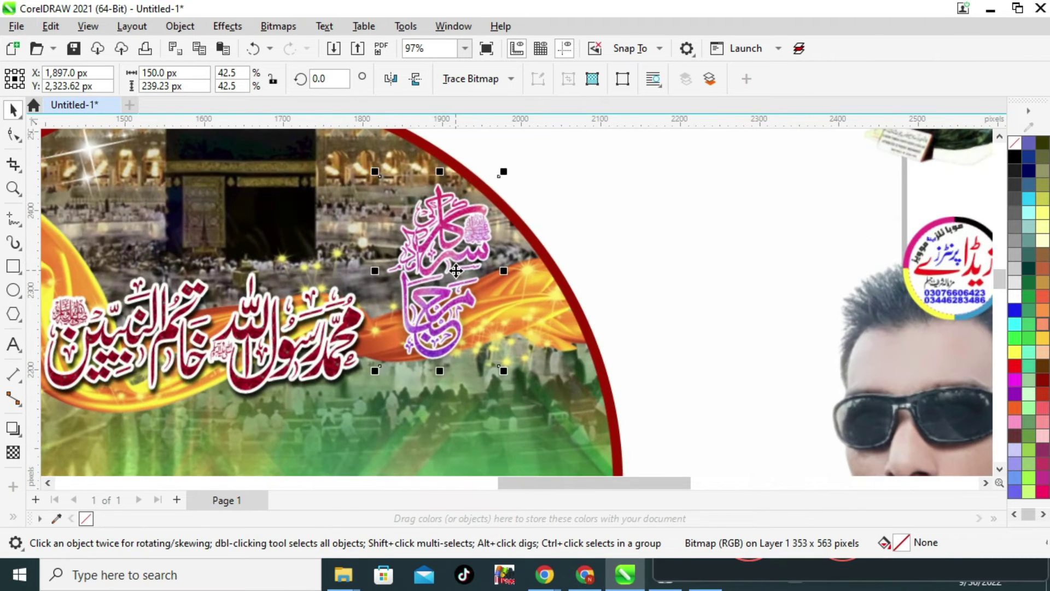
drag(457, 251, 445, 241)
click(680, 222)
scroll(620, 284, down, 3)
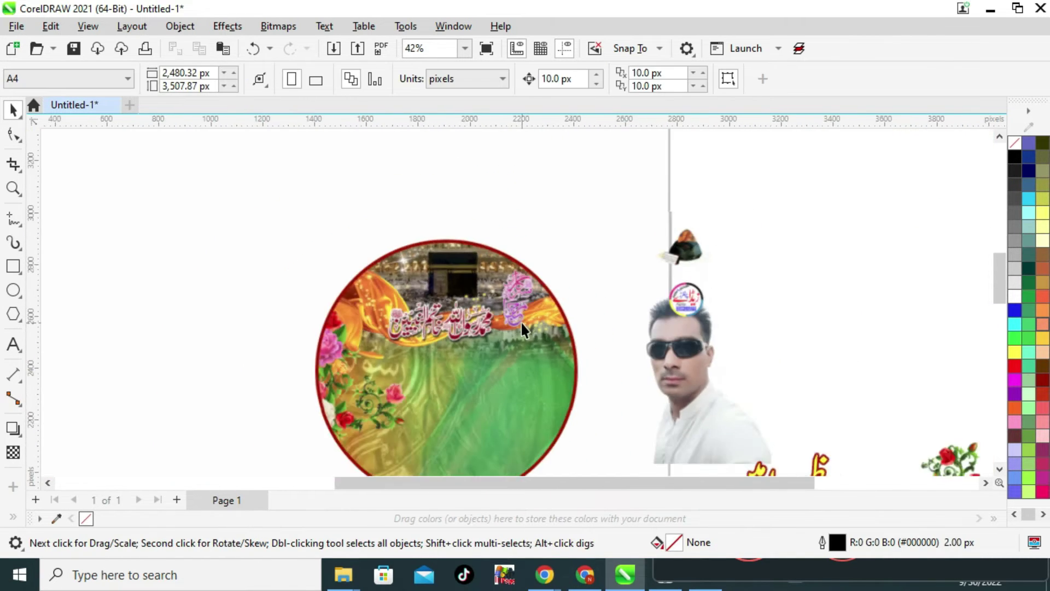
scroll(556, 408, down, 3)
scroll(537, 328, down, 1)
scroll(502, 391, up, 1)
scroll(531, 389, up, 1)
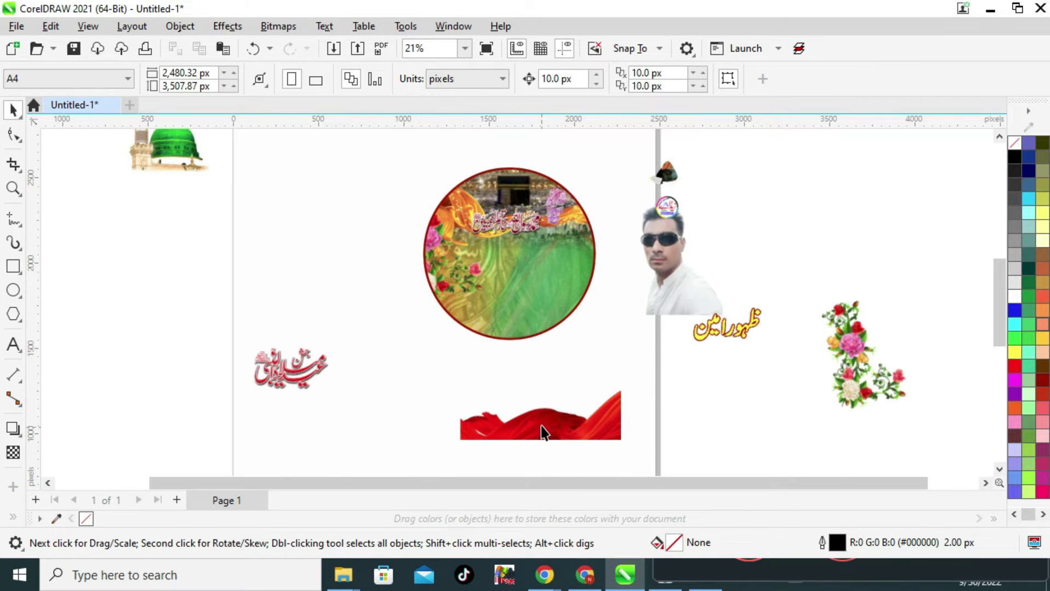
- Position the red fabric image over the circle's bottom and PowerClip it inside the circle
drag(540, 432, 511, 335)
scroll(511, 339, up, 2)
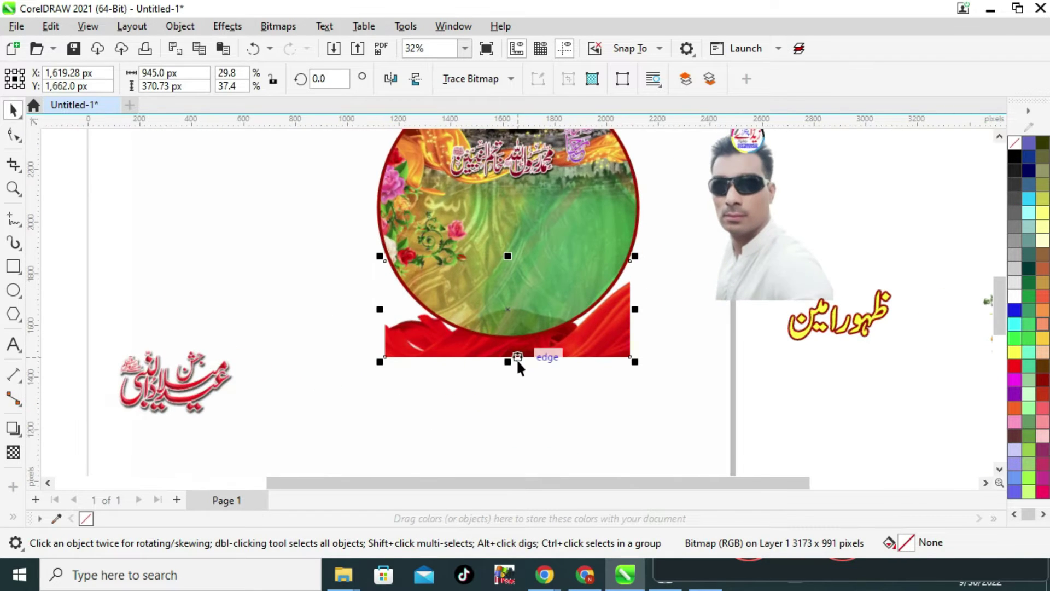
scroll(517, 359, up, 1)
drag(516, 350, 517, 323)
right_click(635, 290)
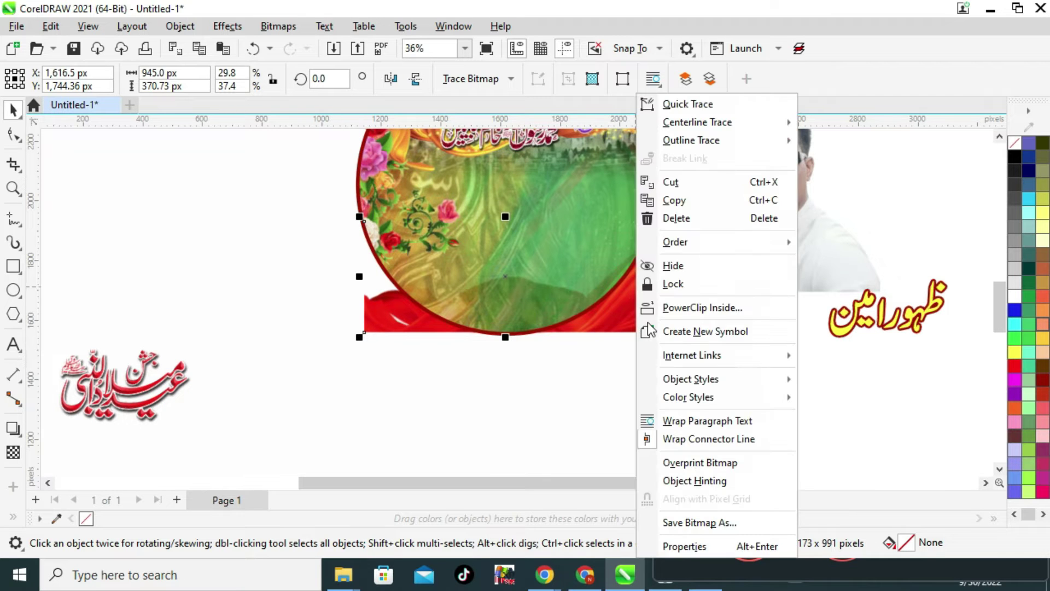
click(683, 306)
click(534, 231)
click(556, 385)
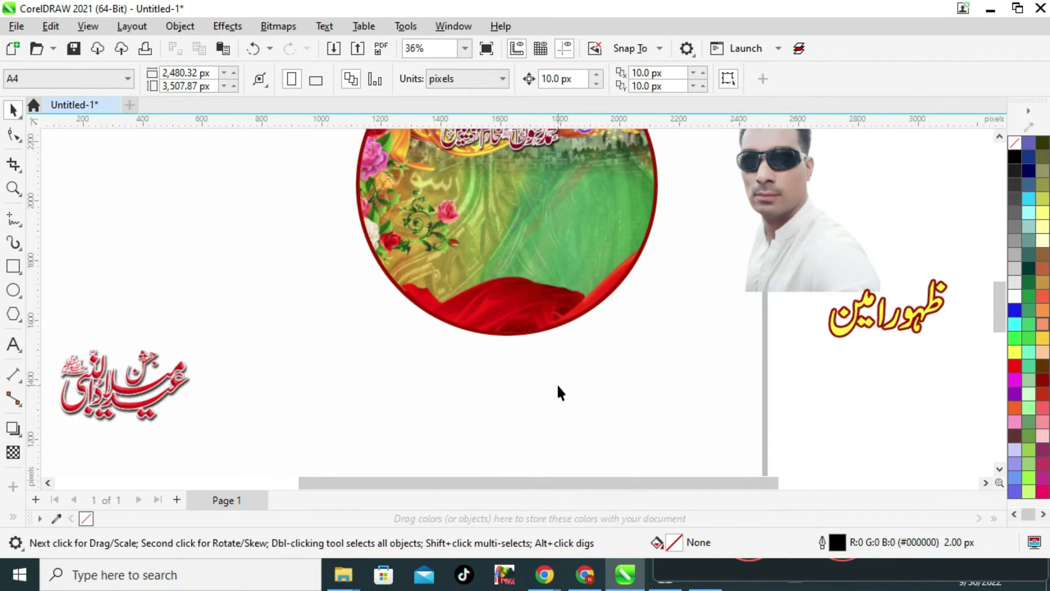
scroll(514, 284, down, 2)
scroll(524, 307, up, 2)
scroll(285, 349, down, 3)
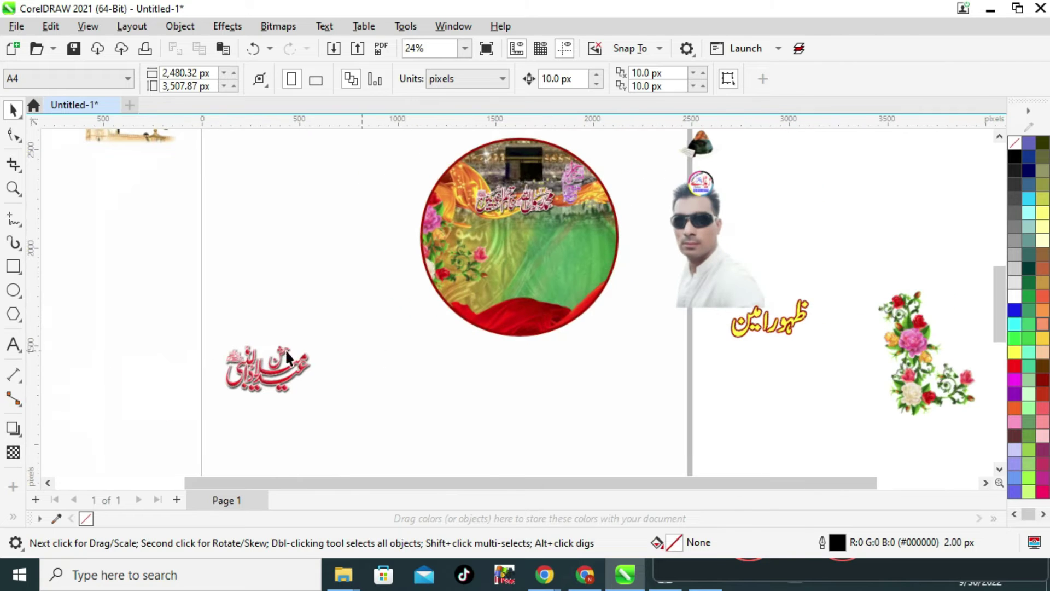
- Move the green-domed mosque image left of centre and PowerClip it inside the circle
click(261, 364)
scroll(457, 334, down, 1)
drag(245, 186, 475, 277)
scroll(474, 278, up, 1)
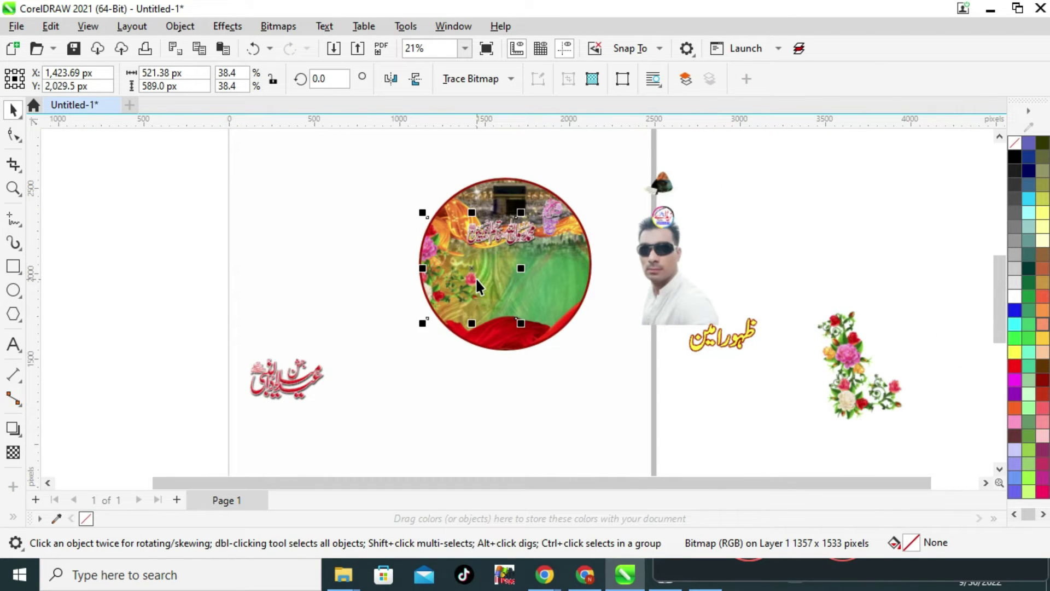
scroll(479, 276, up, 1)
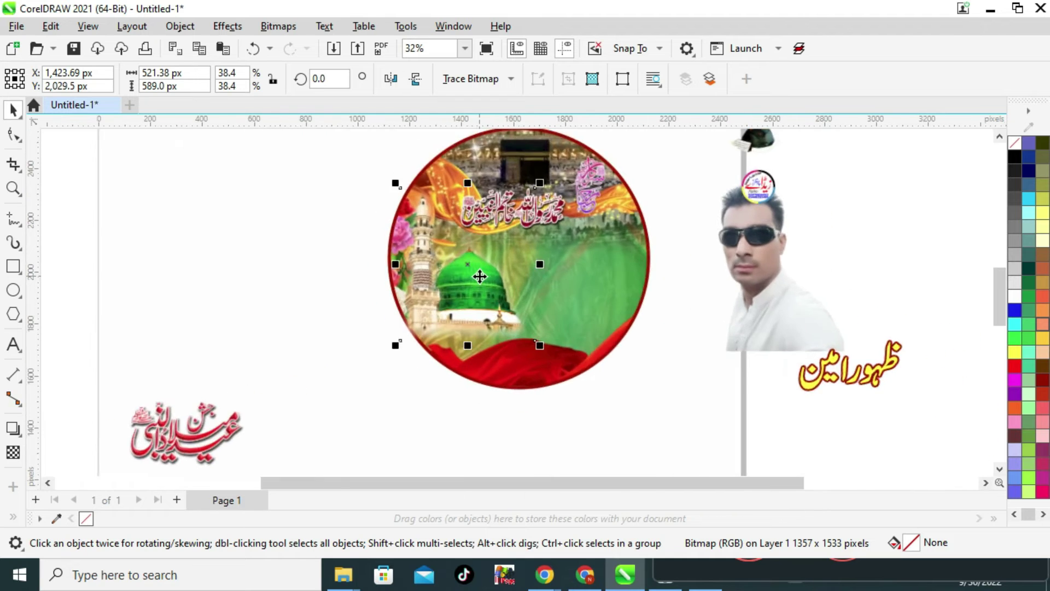
scroll(479, 277, up, 1)
mouse_move(491, 276)
mouse_down()
mouse_move(492, 290)
mouse_move(482, 286)
mouse_up()
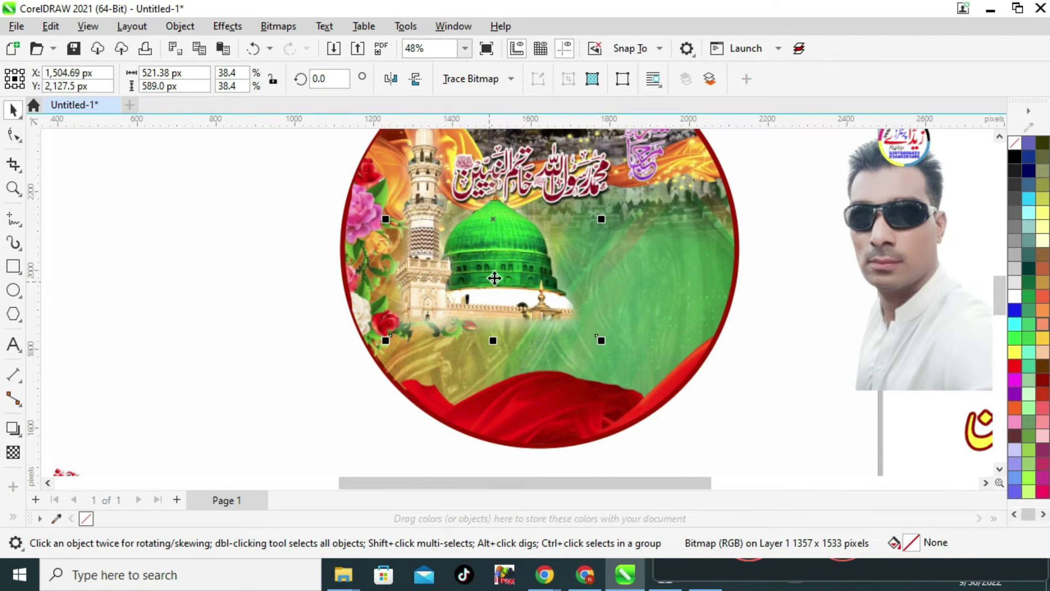
right_click(494, 278)
click(533, 306)
click(673, 298)
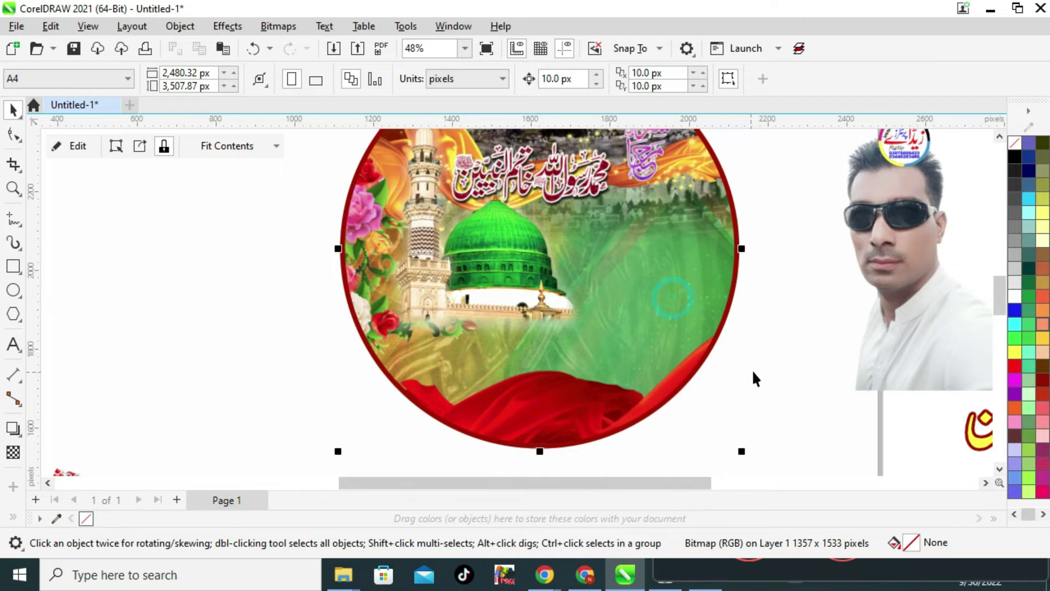
scroll(448, 303, down, 1)
scroll(438, 323, down, 1)
- Position the red Eid Milad-un-Nabi calligraphy below the dome and PowerClip it inside the circle
scroll(322, 408, up, 1)
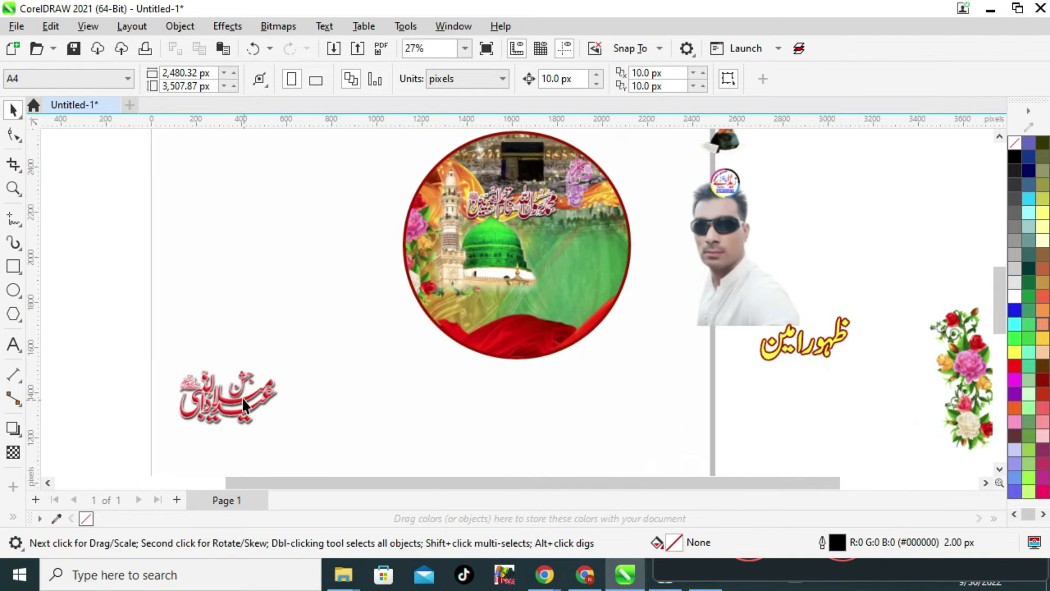
drag(227, 398, 476, 298)
scroll(452, 310, up, 2)
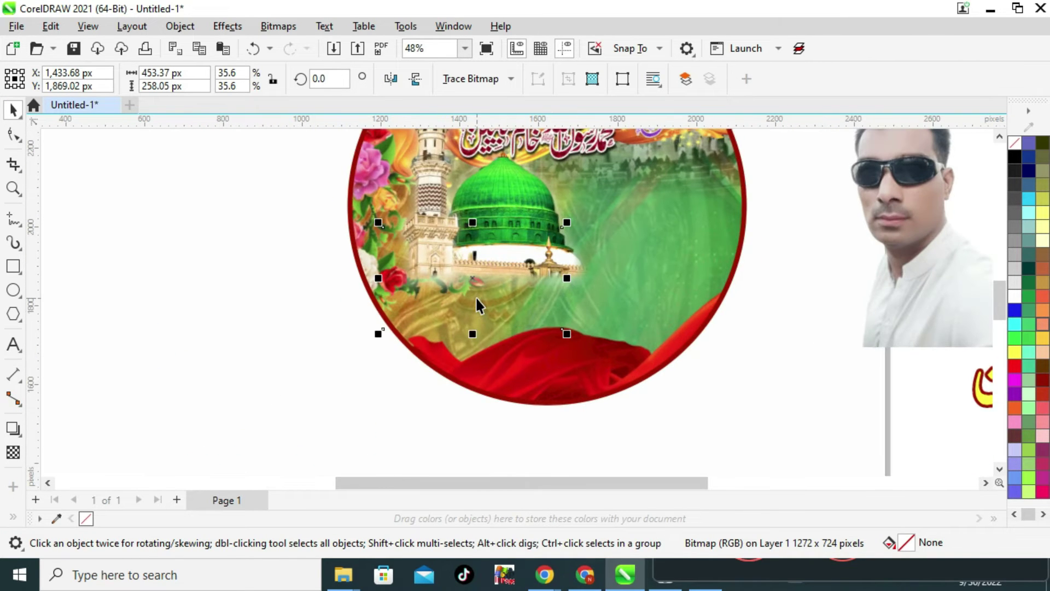
scroll(477, 298, up, 2)
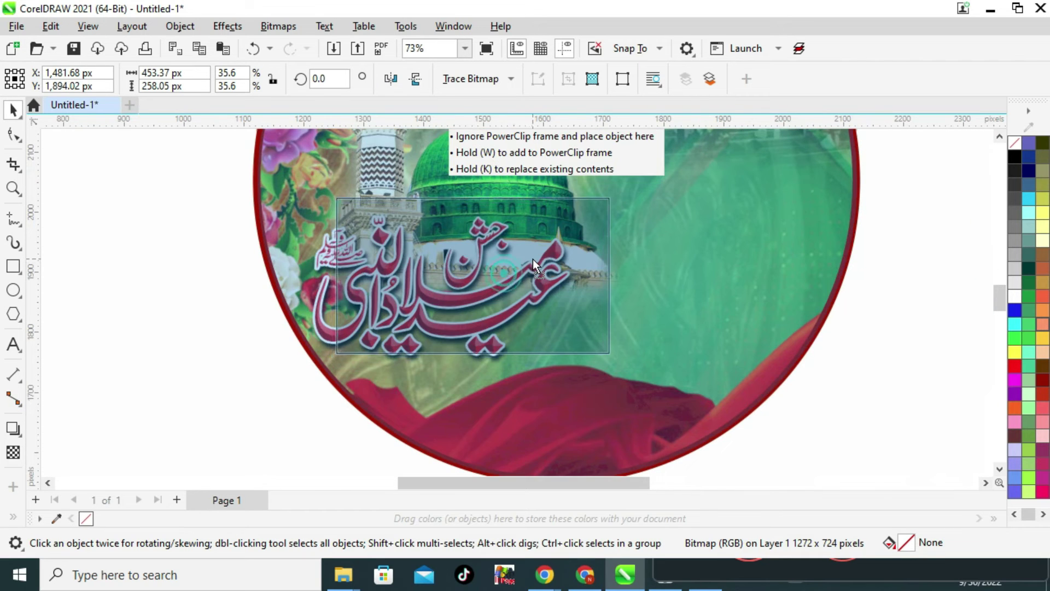
drag(507, 275, 533, 259)
drag(483, 317, 468, 330)
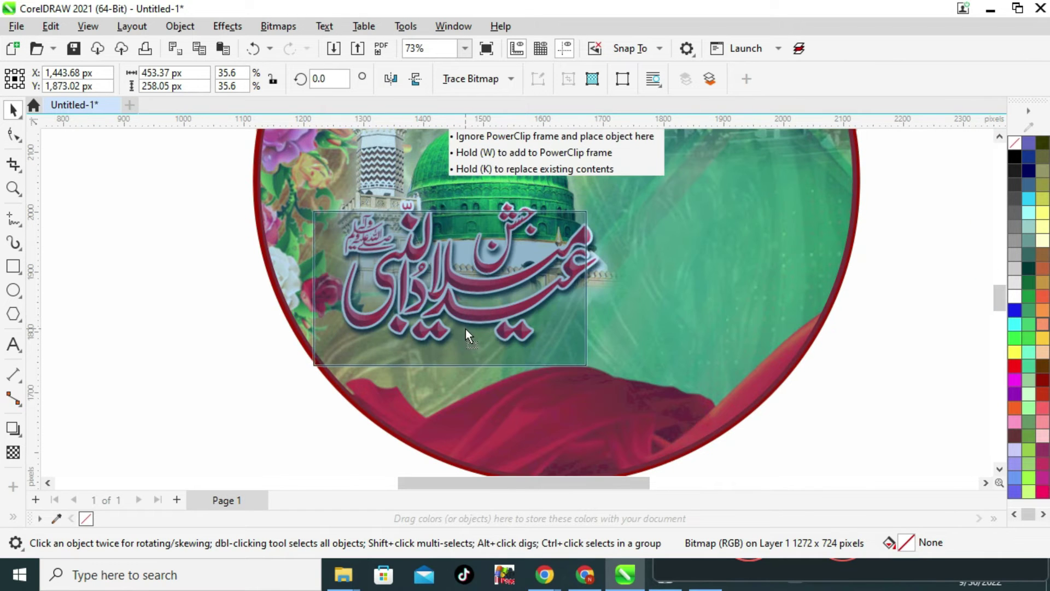
right_click(484, 307)
click(554, 307)
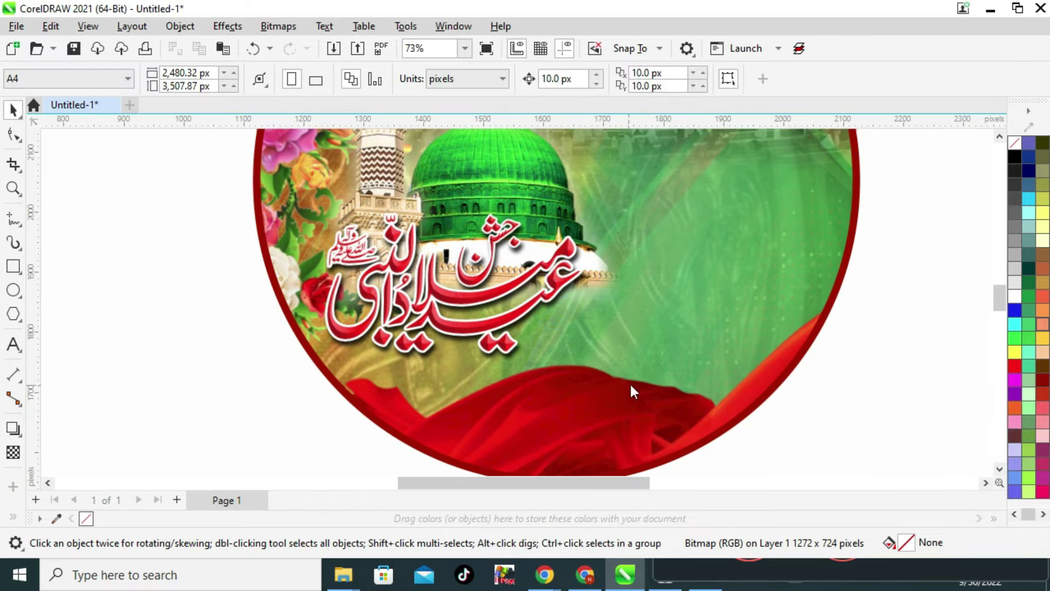
click(633, 391)
scroll(633, 391, down, 2)
scroll(545, 332, down, 2)
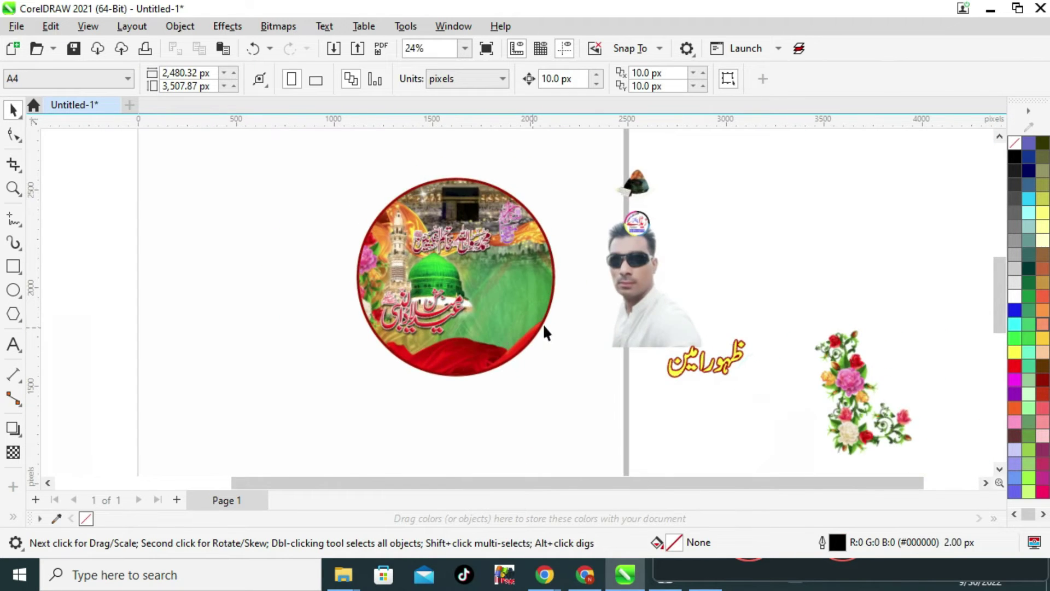
scroll(613, 307, down, 2)
- Move the man's photo aside, then PowerClip the flower cluster inside the circle's right edge
scroll(613, 306, up, 1)
mouse_move(608, 297)
mouse_down()
mouse_move(583, 298)
mouse_move(783, 239)
mouse_up()
scroll(585, 297, up, 1)
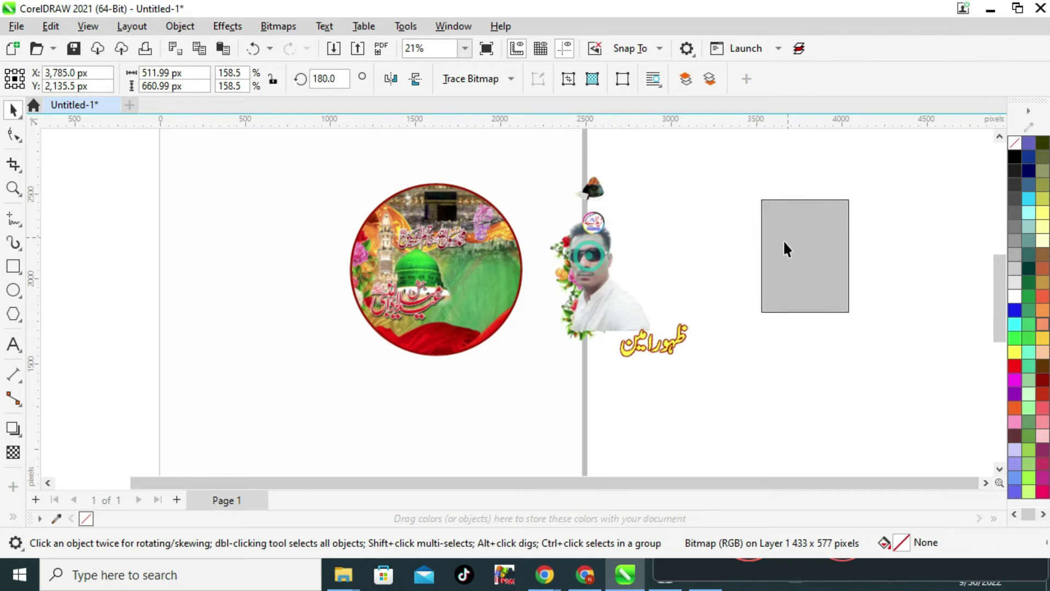
mouse_move(586, 282)
mouse_down()
mouse_move(553, 282)
mouse_move(533, 298)
mouse_up()
scroll(556, 283, up, 1)
scroll(555, 284, up, 2)
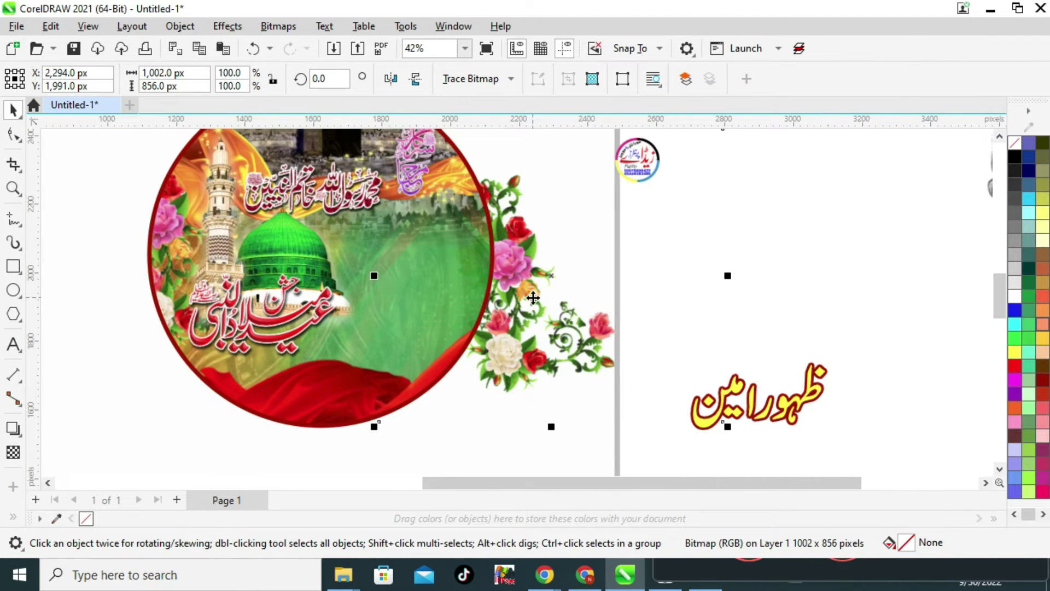
drag(525, 341, 522, 323)
right_click(527, 306)
click(573, 307)
click(475, 328)
click(566, 388)
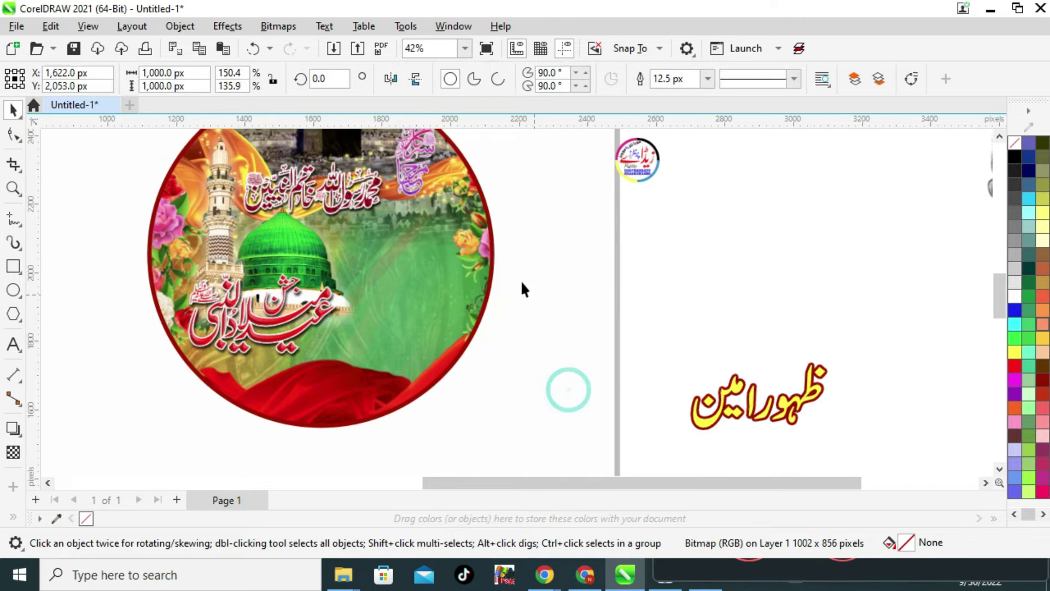
- Edit the circle's PowerClip contents to nudge the flowers slightly left, then finish editing
click(484, 249)
right_click(475, 246)
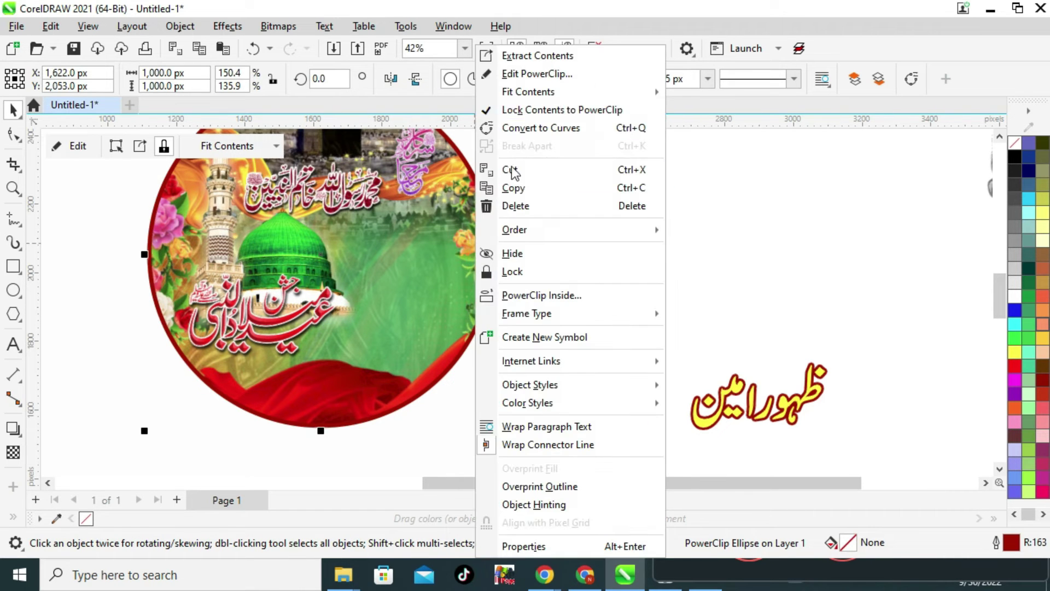
click(514, 73)
click(504, 265)
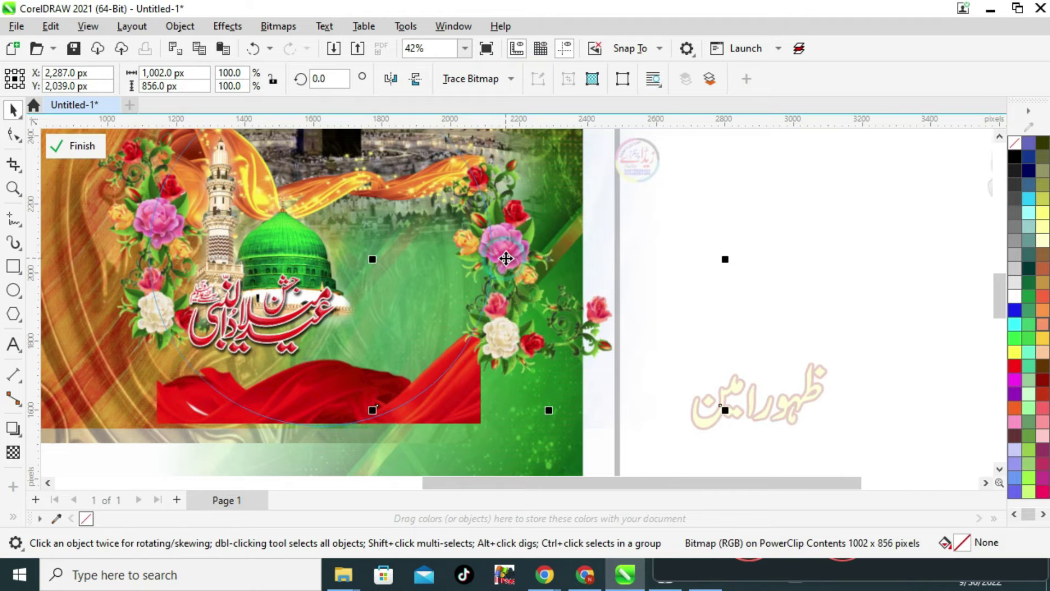
key(Left)
key(Left)
key(Left)
key(Left)
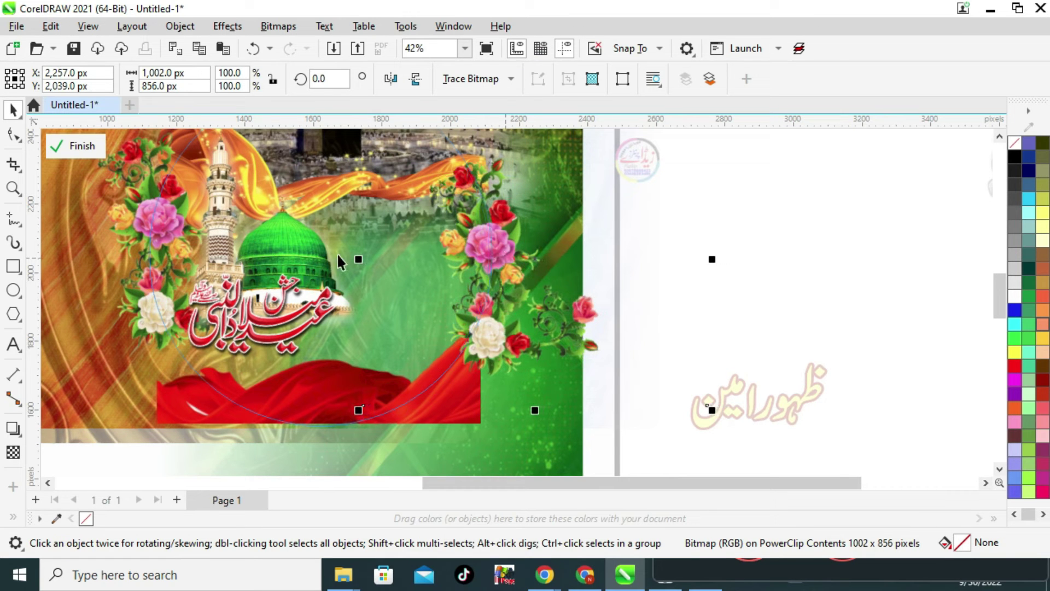
click(74, 146)
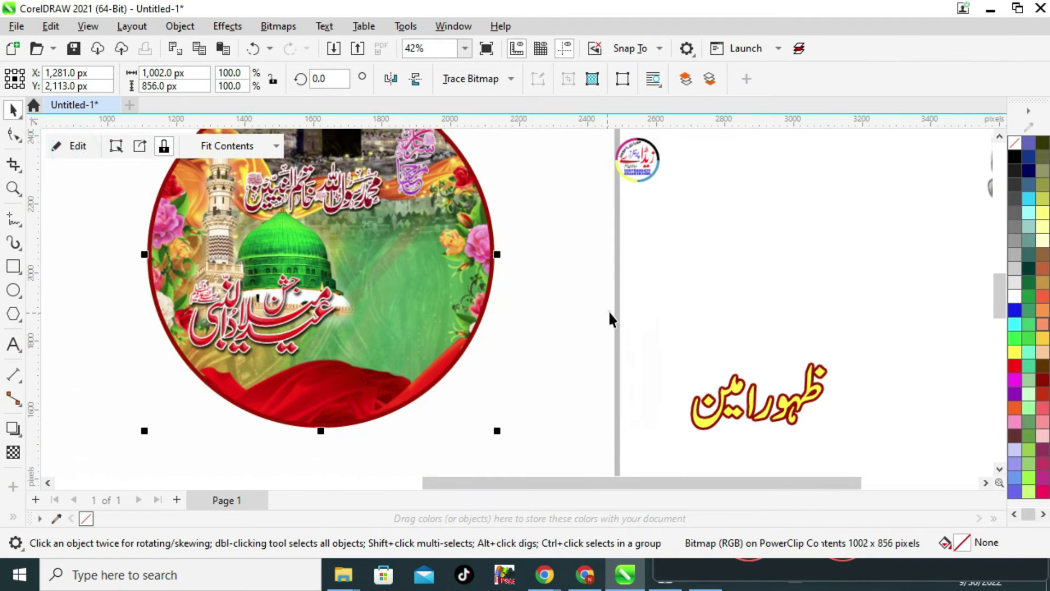
scroll(569, 312, down, 2)
click(543, 314)
scroll(644, 297, down, 2)
- Move the man's portrait over the circle and PowerClip it inside
scroll(769, 286, up, 1)
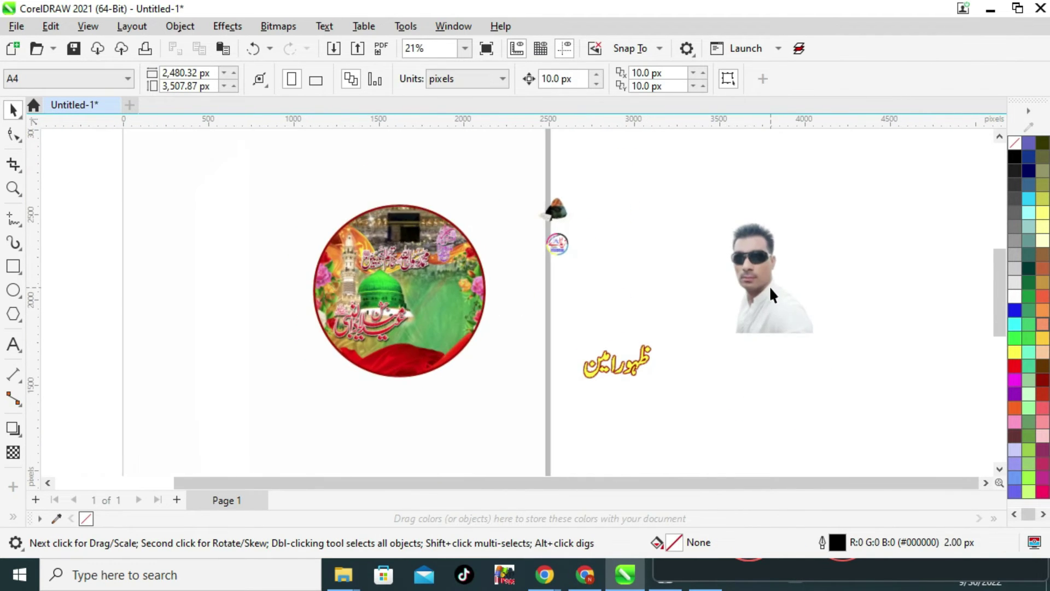
drag(769, 286, 569, 307)
scroll(542, 309, up, 1)
drag(576, 371, 435, 390)
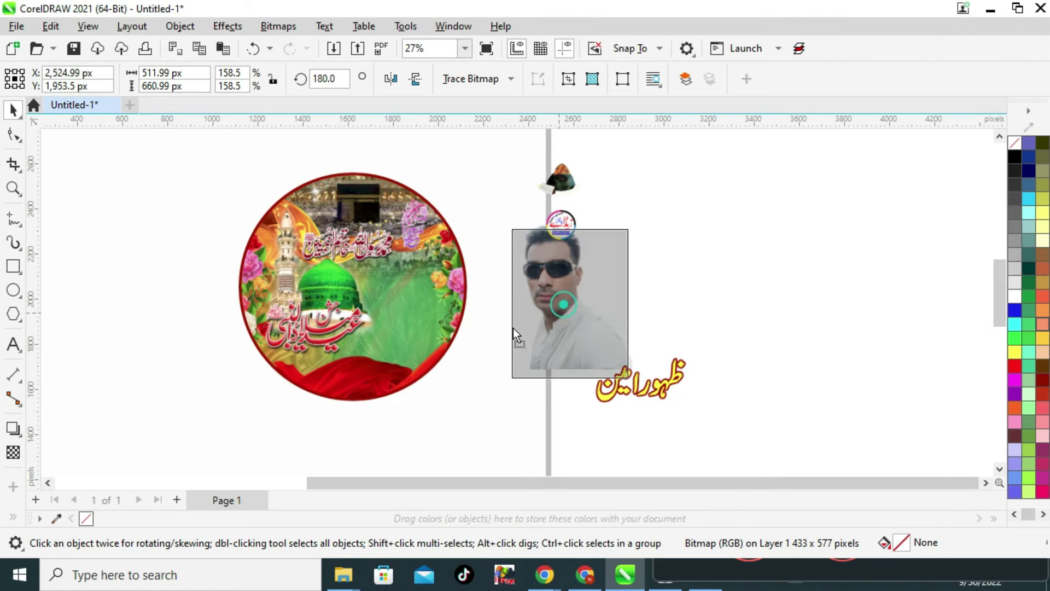
scroll(437, 389, up, 2)
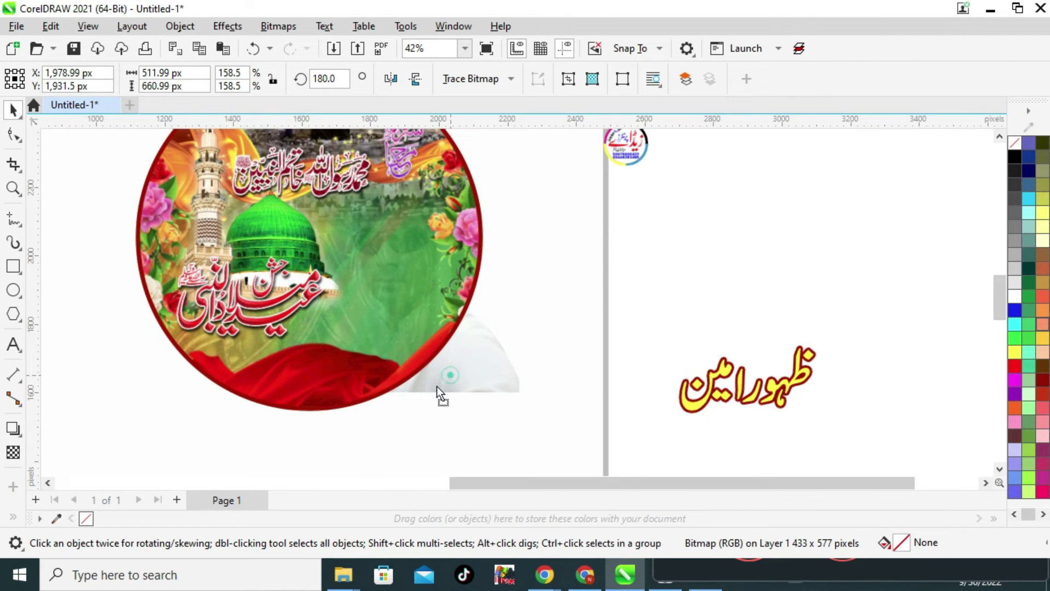
mouse_move(438, 386)
mouse_down()
mouse_move(465, 394)
mouse_move(453, 396)
mouse_up()
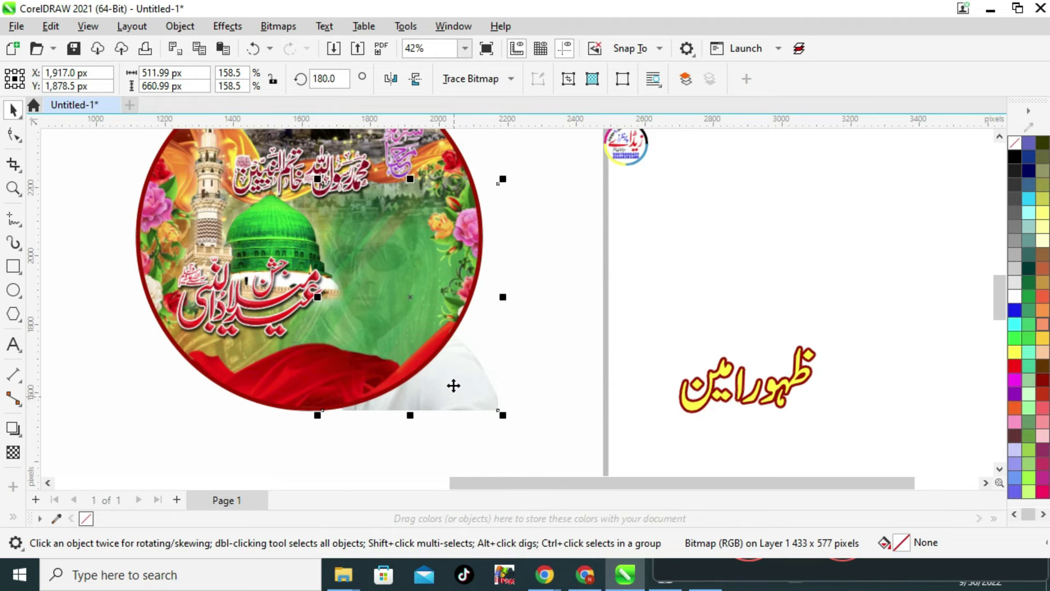
right_click(453, 385)
click(517, 307)
click(481, 350)
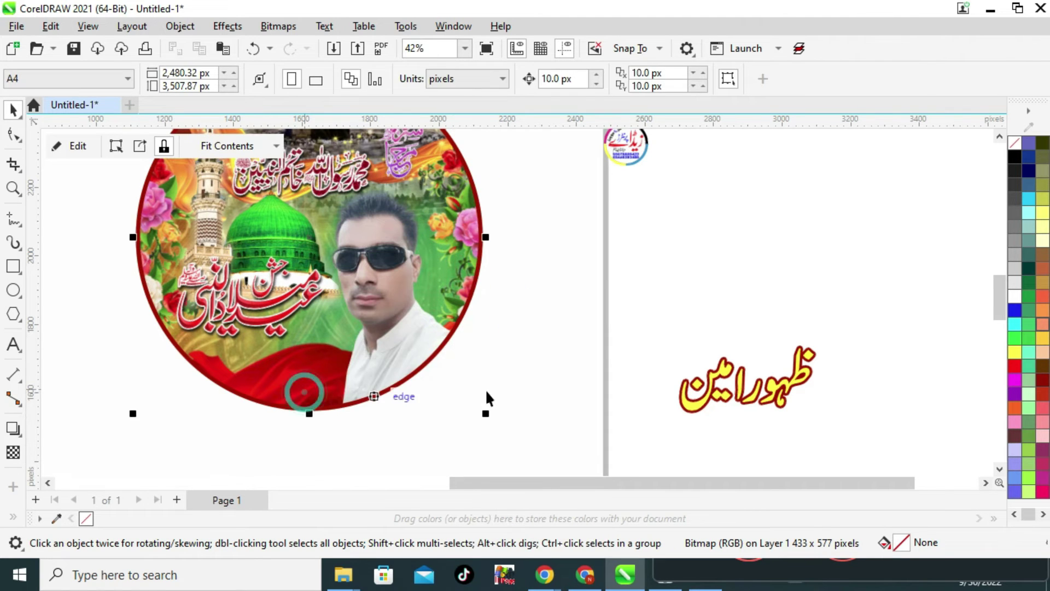
scroll(503, 296, down, 2)
- Edit the circle's PowerClip contents to adjust the portrait beside the dome, then finish
click(363, 351)
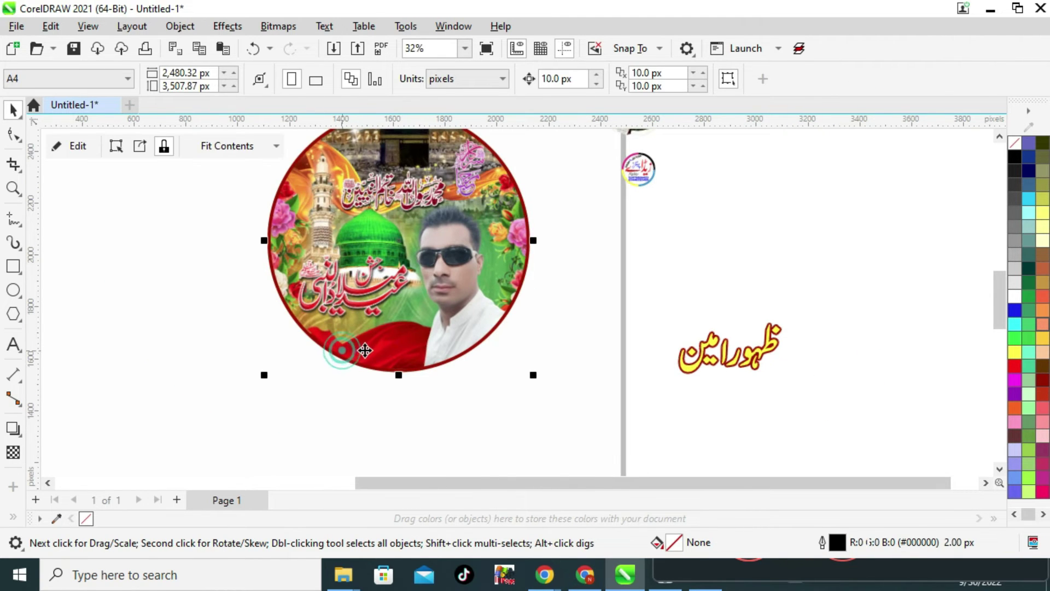
right_click(365, 352)
click(427, 73)
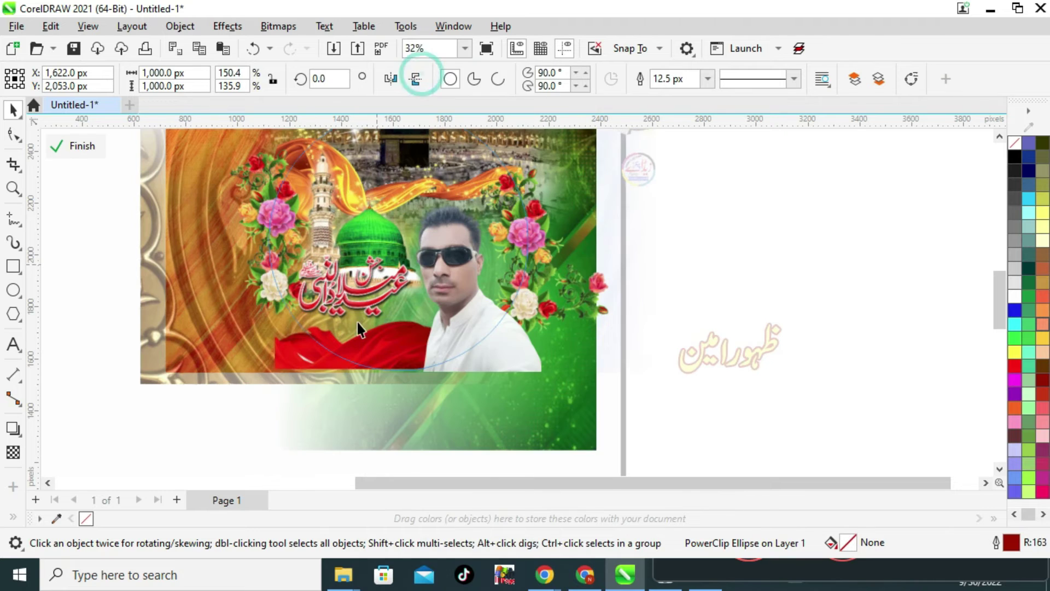
click(287, 356)
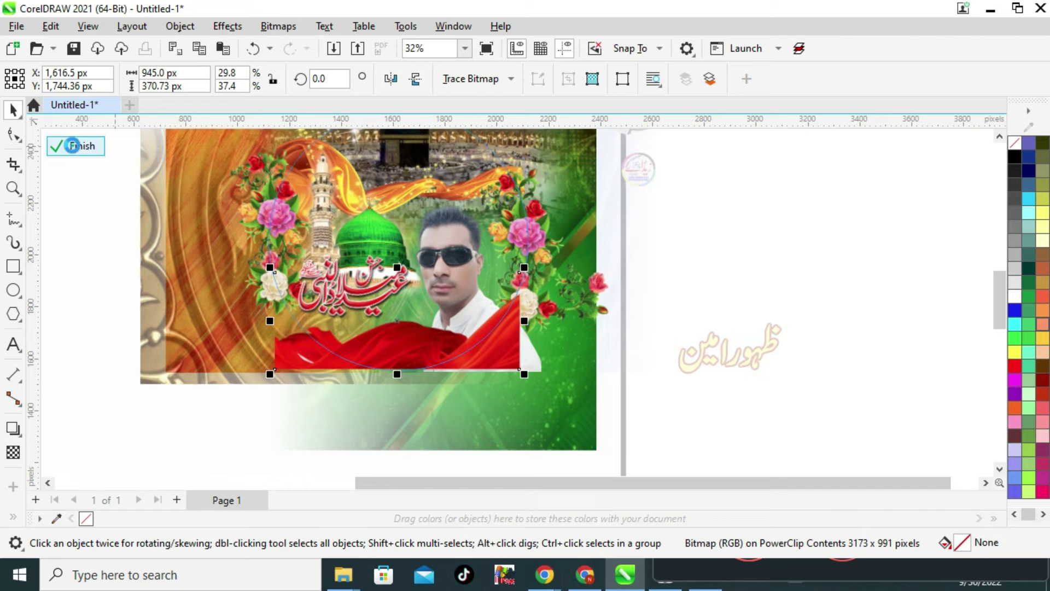
click(71, 146)
click(593, 366)
scroll(458, 262, up, 1)
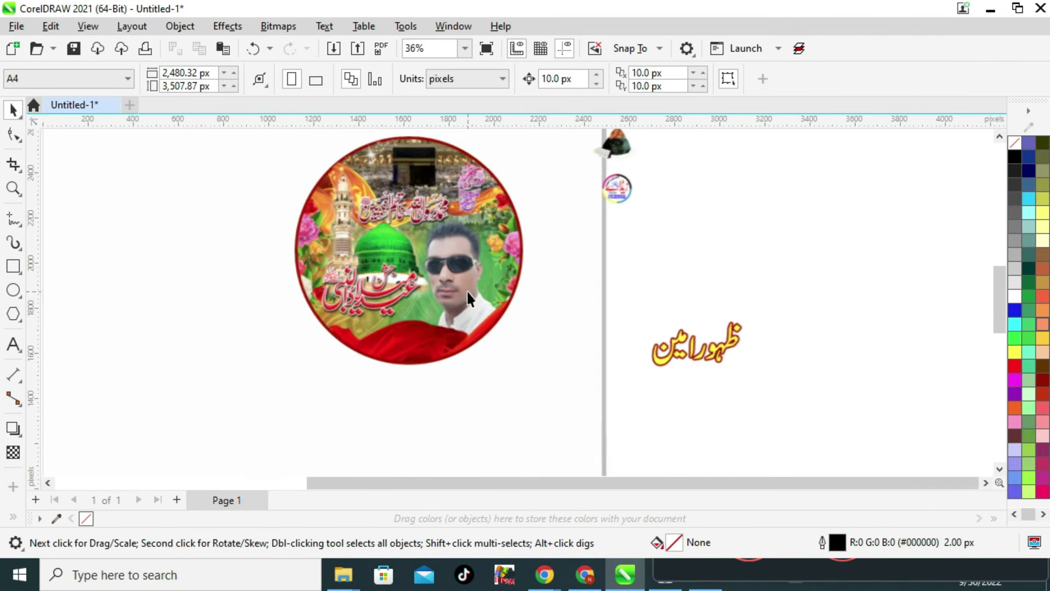
- Place the small cap image on the circle's upper right and shrink it slightly
scroll(467, 289, down, 1)
scroll(526, 159, down, 1)
scroll(546, 260, up, 1)
scroll(609, 230, up, 1)
scroll(614, 226, down, 1)
click(615, 226)
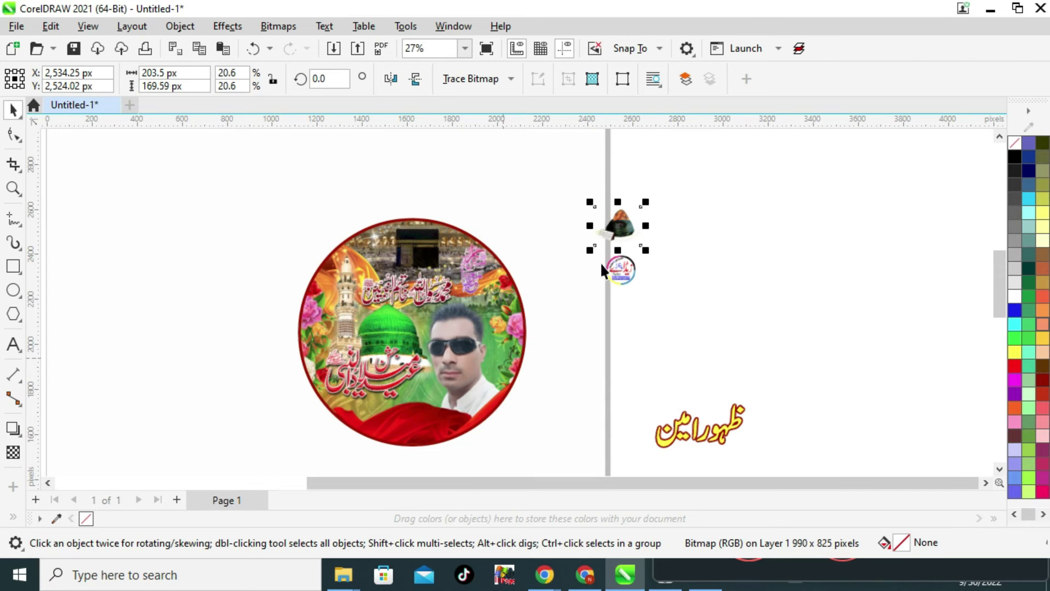
drag(609, 226, 499, 316)
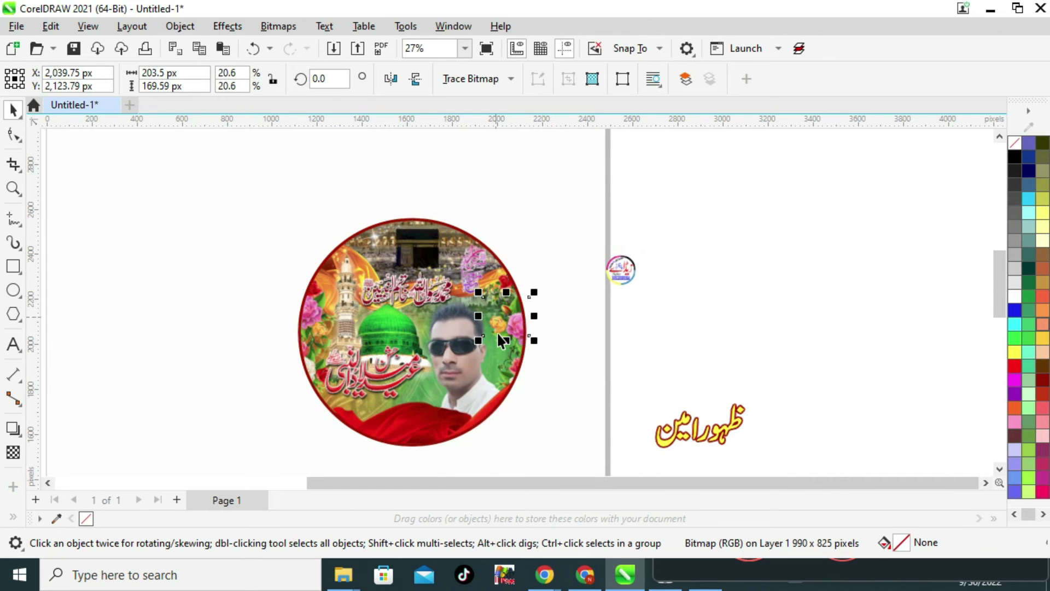
scroll(502, 320, up, 2)
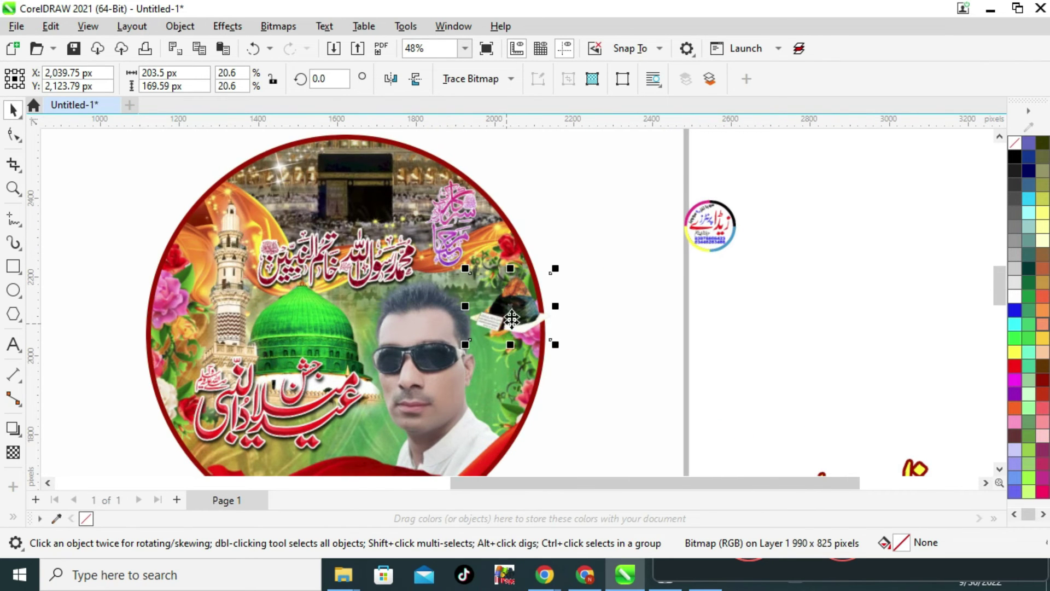
scroll(504, 321, up, 2)
drag(523, 339, 515, 320)
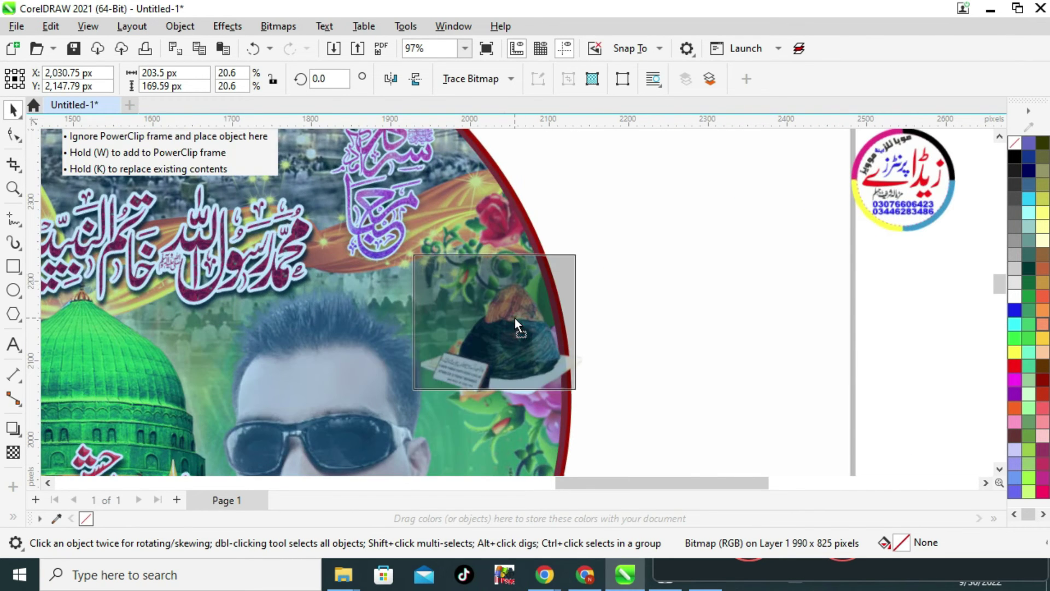
drag(580, 249, 562, 264)
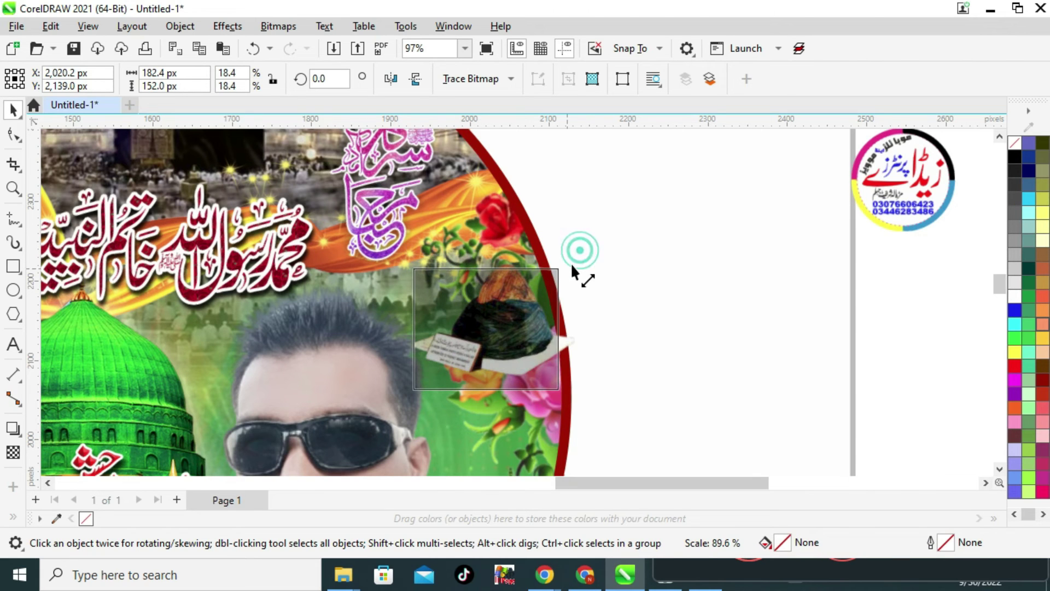
- Move the round printer logo beside the face and bring the Urdu name caption onto the badge
scroll(490, 267, down, 2)
scroll(412, 274, down, 1)
click(574, 243)
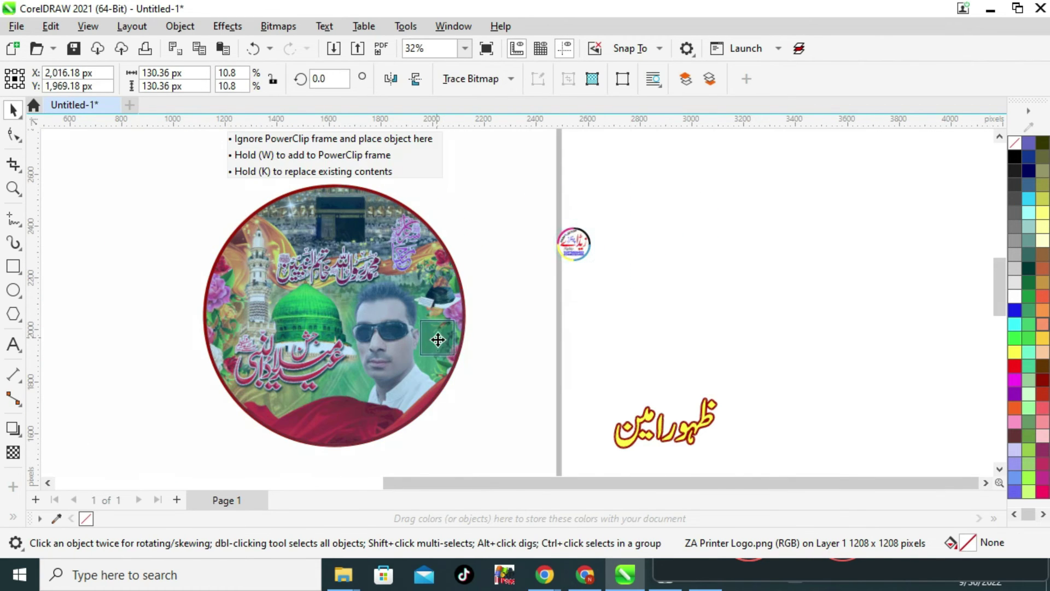
drag(578, 244, 438, 337)
scroll(396, 375, up, 1)
scroll(522, 305, down, 1)
click(706, 407)
drag(705, 407, 377, 408)
- Settle the yellow name on the red cloth and move the red-outline name copy aside
scroll(378, 409, up, 1)
scroll(381, 415, up, 1)
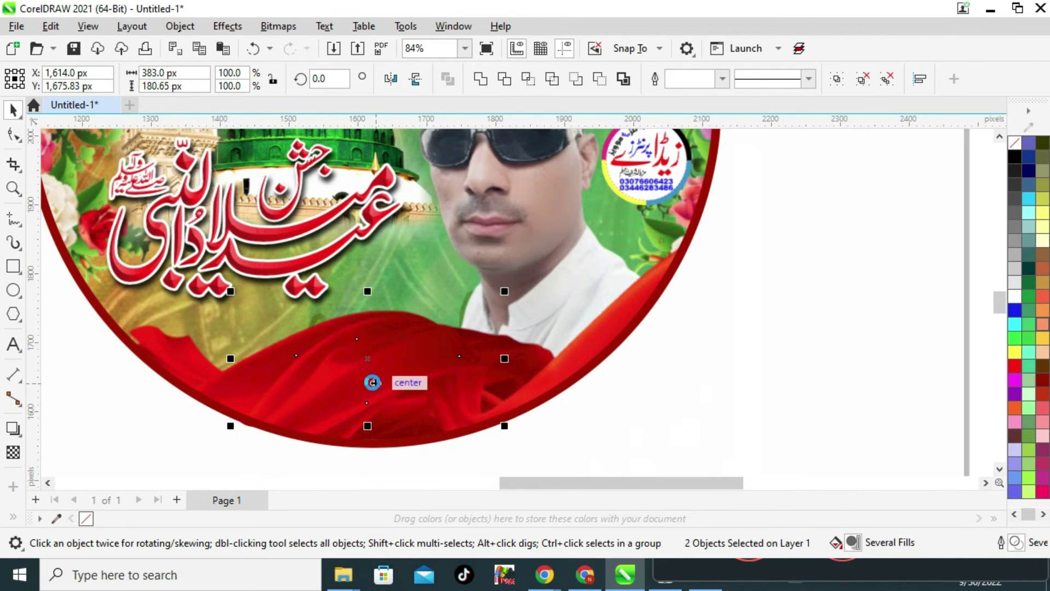
scroll(376, 385, up, 1)
drag(377, 388, 457, 319)
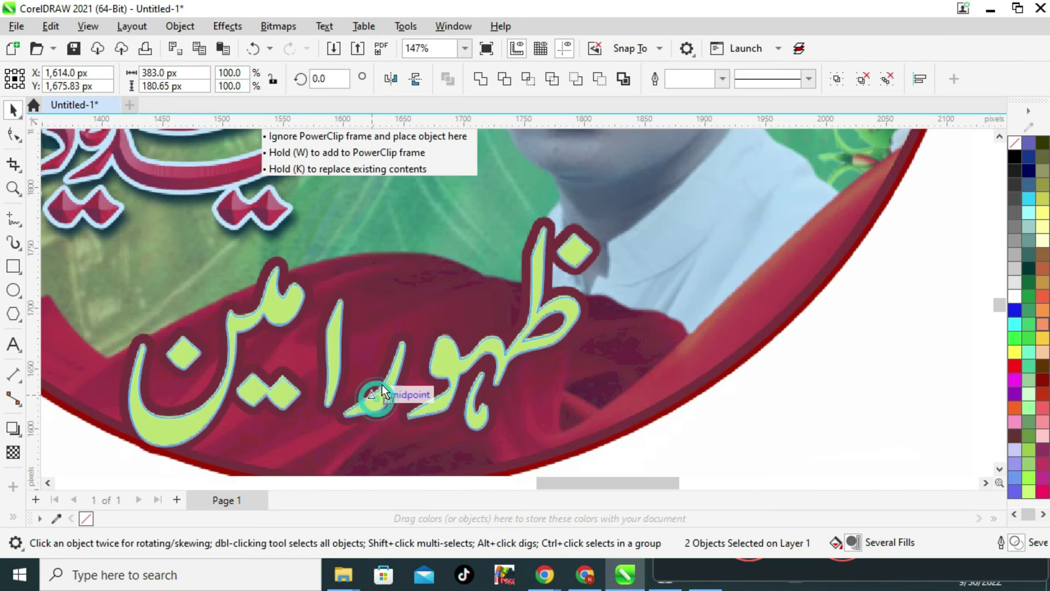
scroll(457, 319, down, 1)
scroll(537, 409, down, 1)
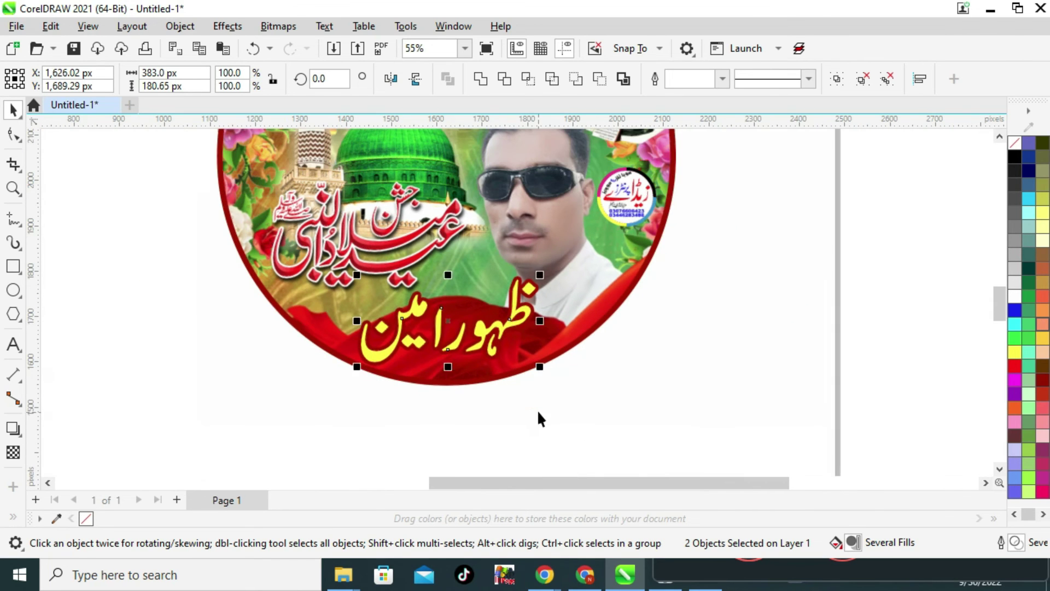
click(484, 335)
mouse_move(484, 335)
mouse_down()
mouse_move(665, 353)
mouse_move(687, 329)
mouse_up()
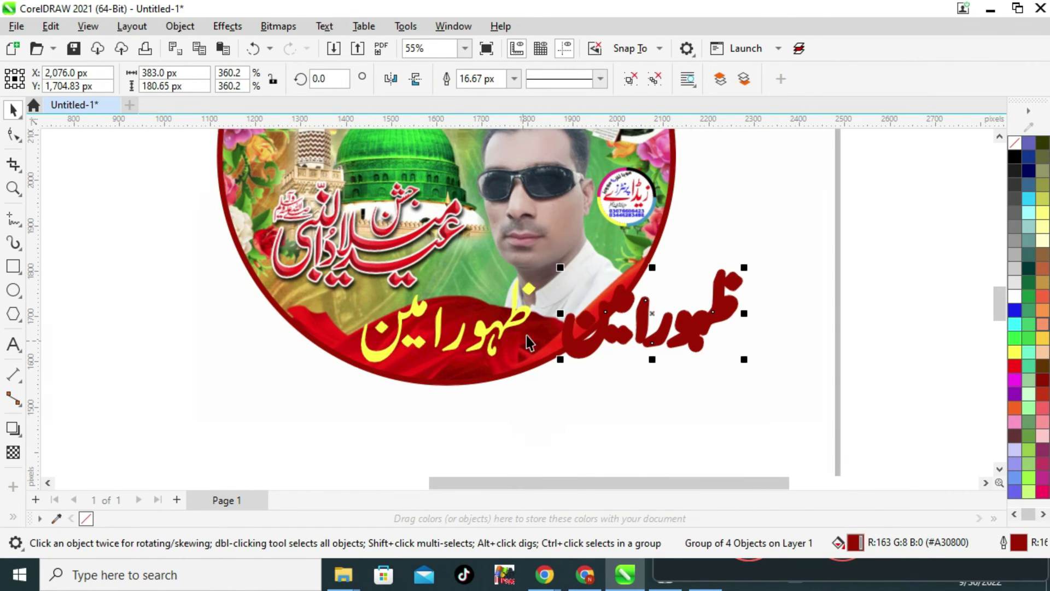
scroll(623, 328, up, 1)
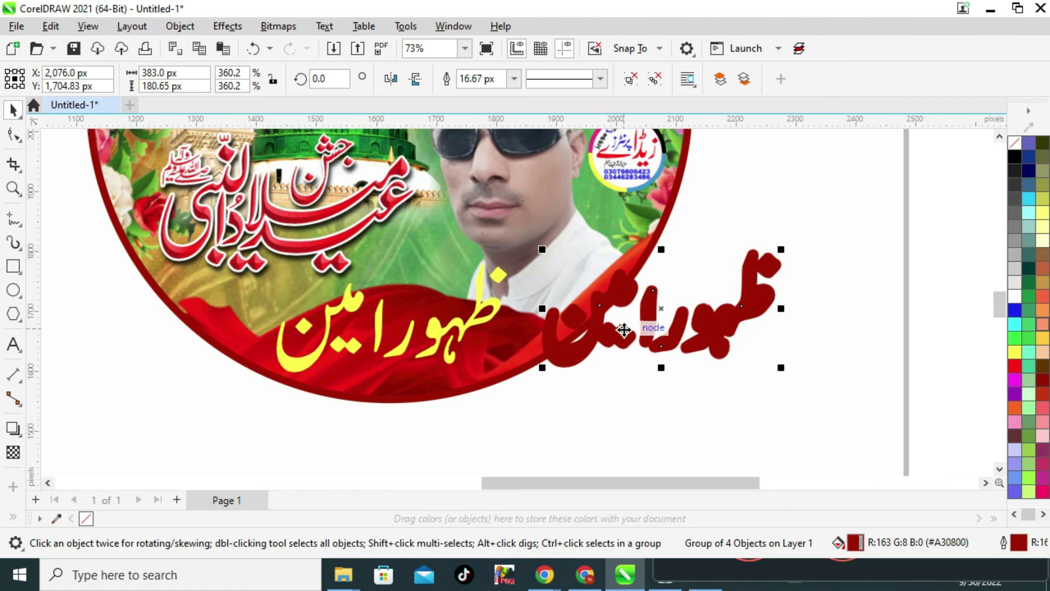
- Give the red name a 16 px outline and centre-align it behind the yellow name
click(515, 80)
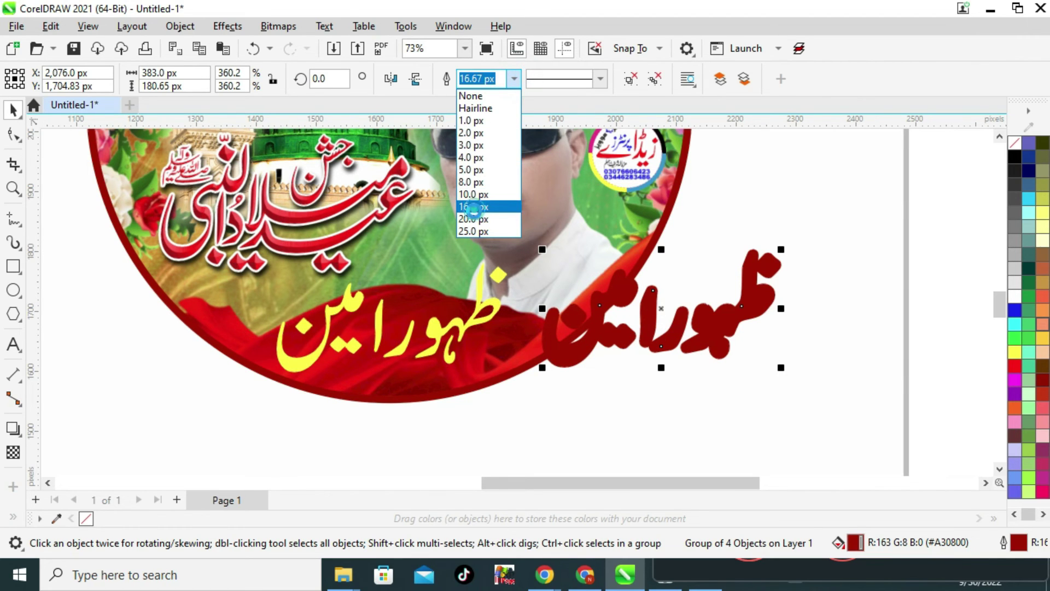
click(474, 207)
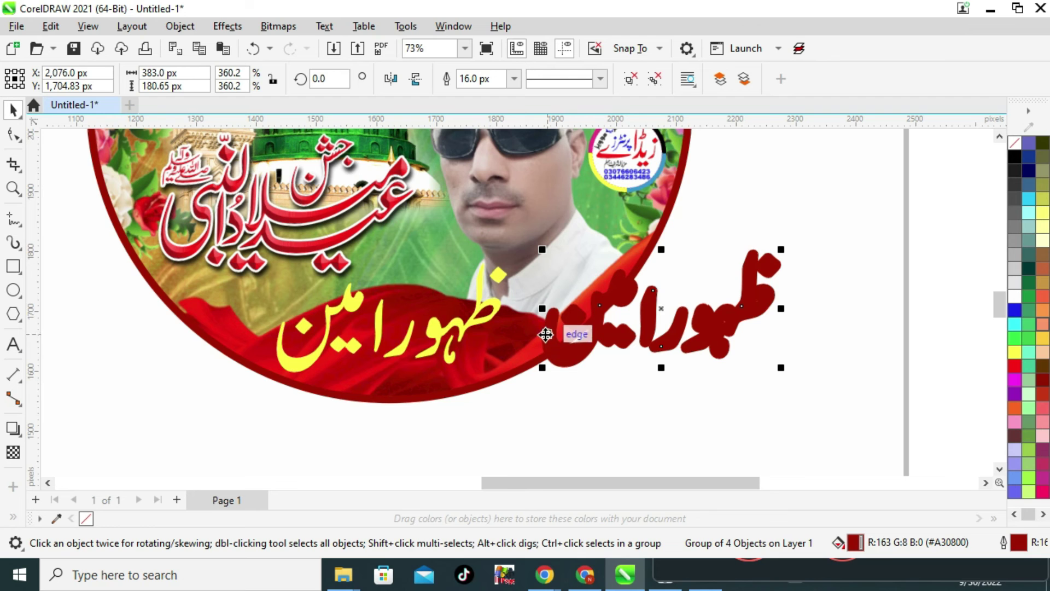
shift+click(460, 332)
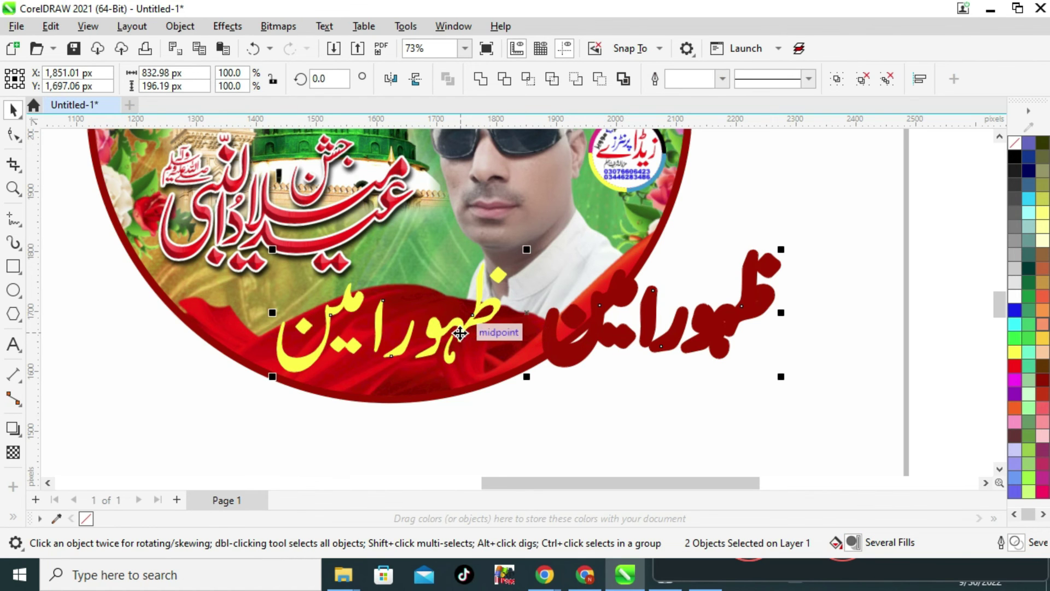
key(c)
key(e)
click(659, 383)
scroll(550, 382, down, 3)
scroll(551, 389, down, 2)
scroll(550, 388, up, 2)
scroll(552, 378, down, 1)
scroll(656, 405, up, 1)
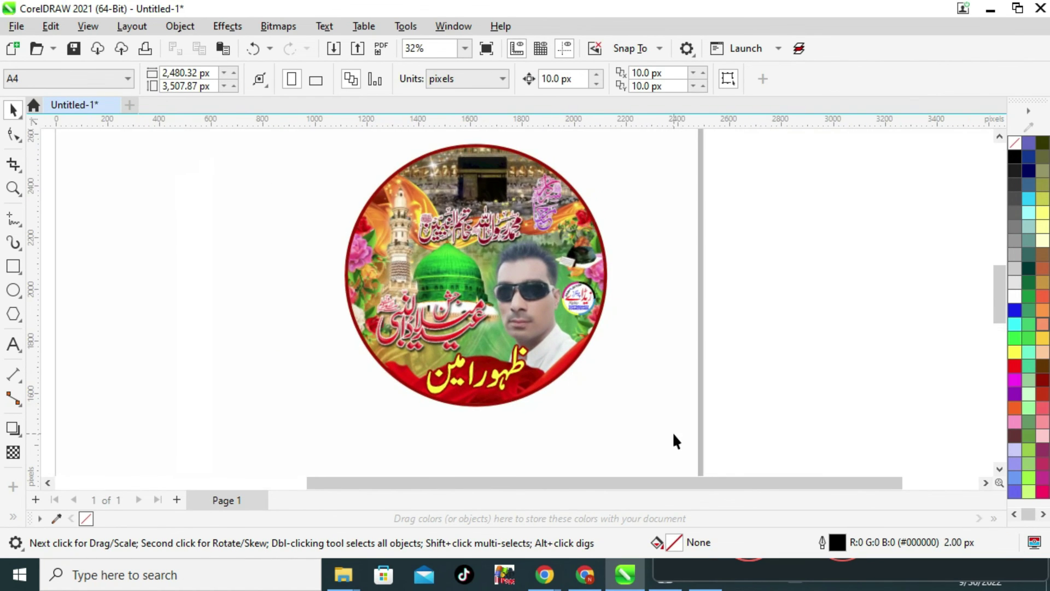
- Select all badge objects and export them as a PNG, reaching the Export to PNG settings
scroll(660, 432, down, 1)
drag(671, 437, 354, 187)
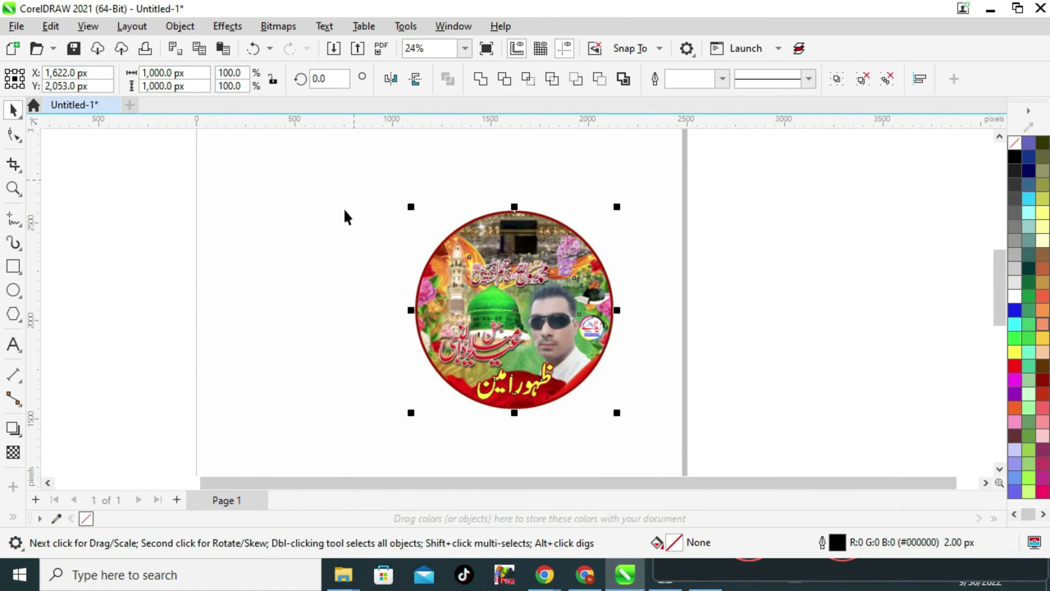
click(16, 26)
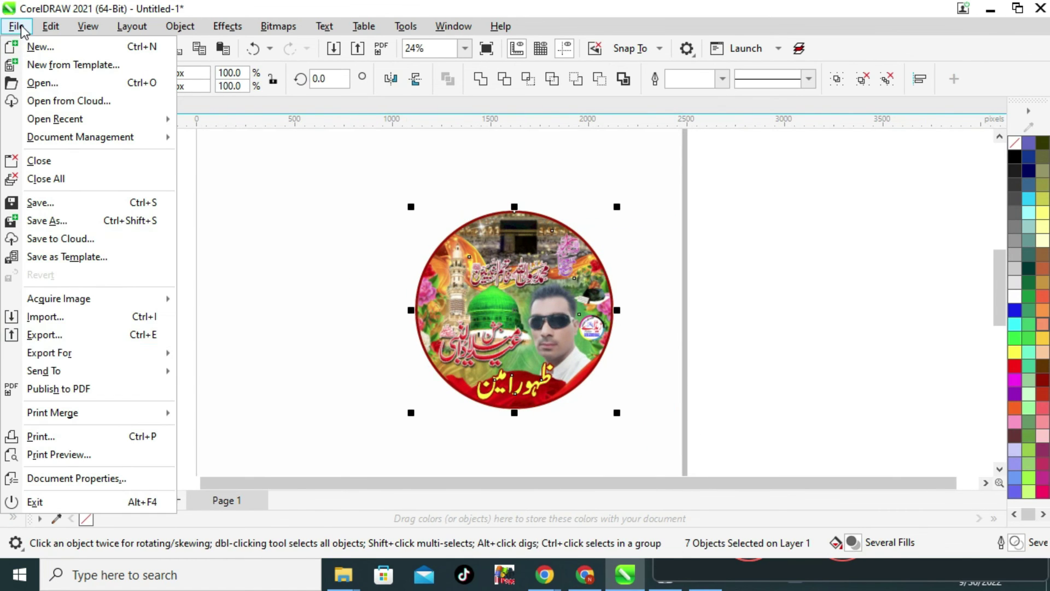
click(45, 334)
click(437, 391)
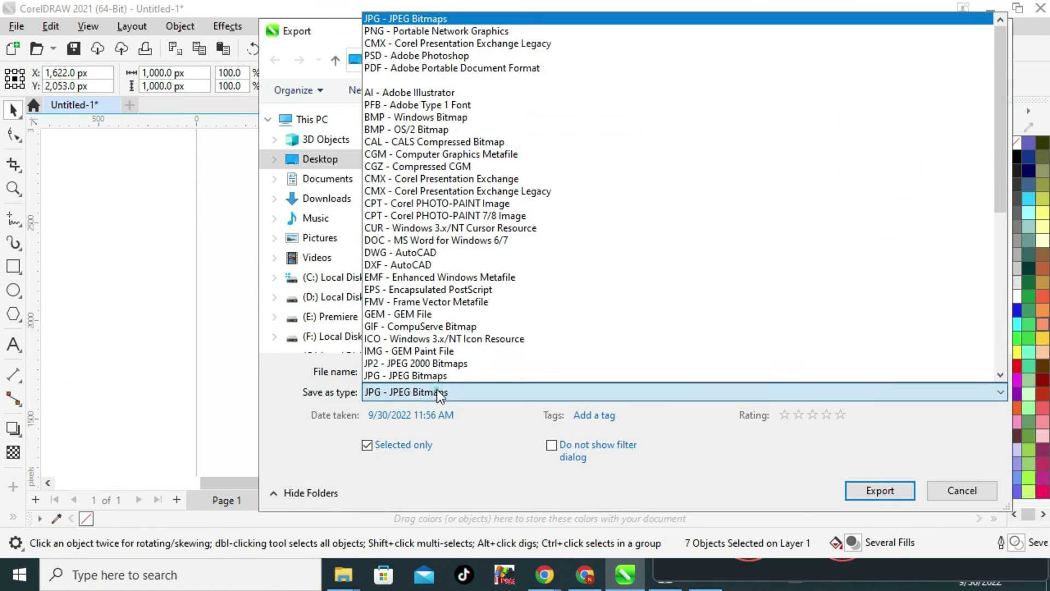
click(391, 31)
click(878, 493)
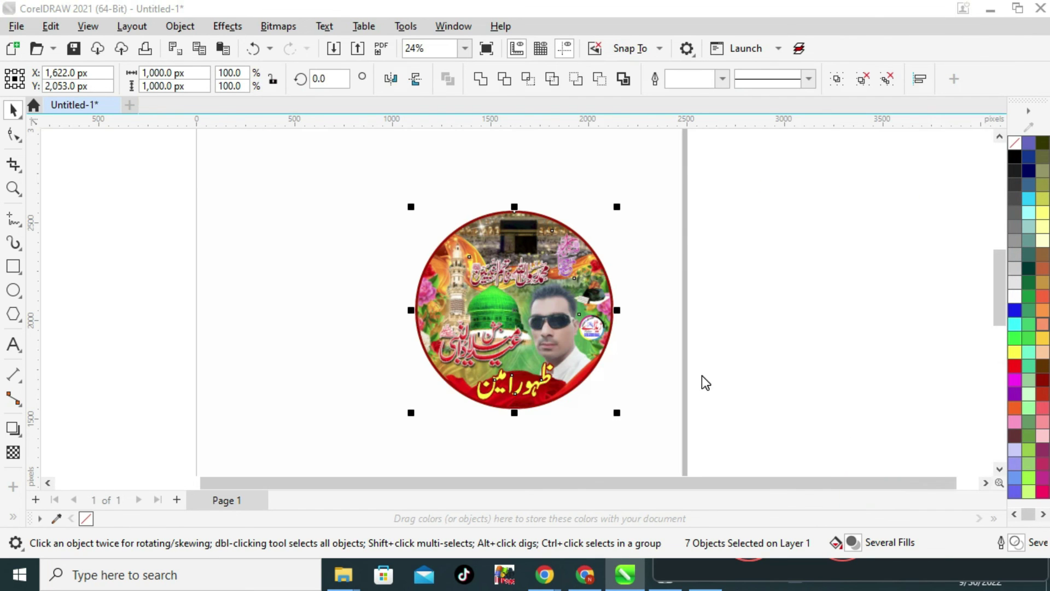